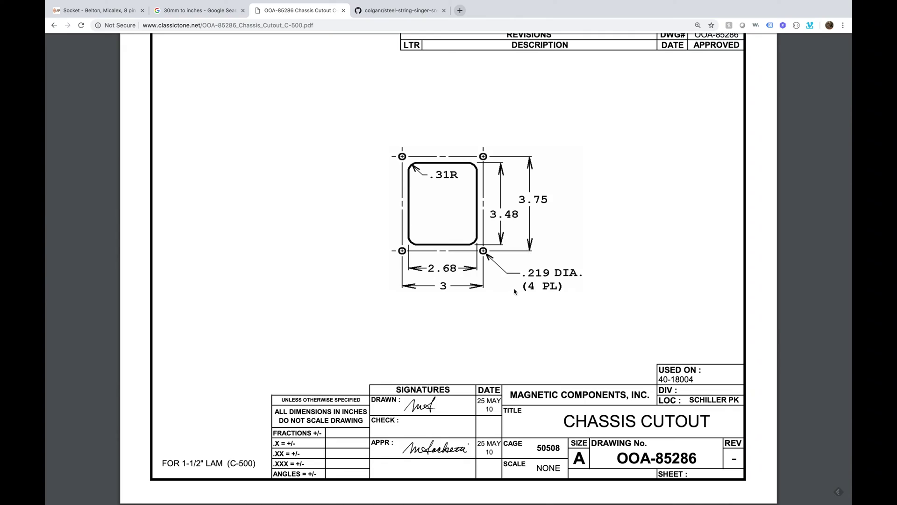
- Scroll the steel-string-singer-sn-002 README to its fabrication specs: 23.75" x 2.5" x 8.05", 5052 Aluminum
click(390, 6)
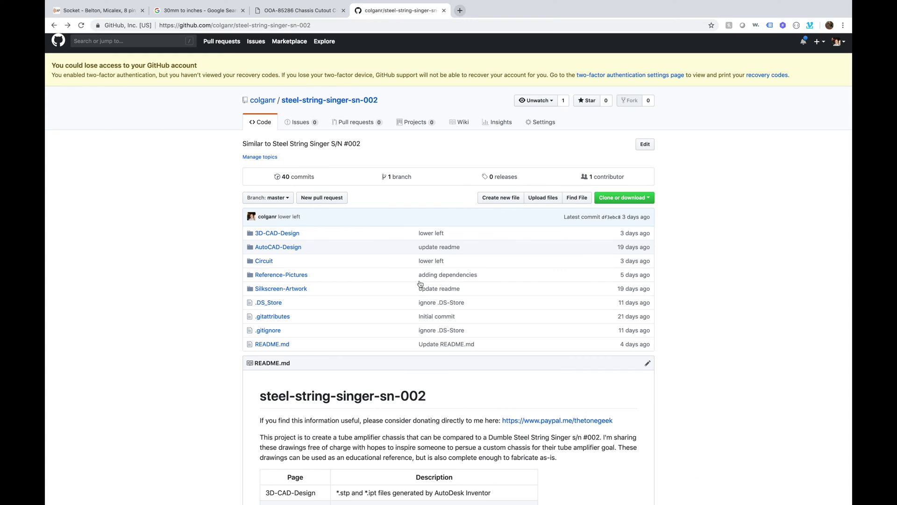
scroll(275, 270, down, 2)
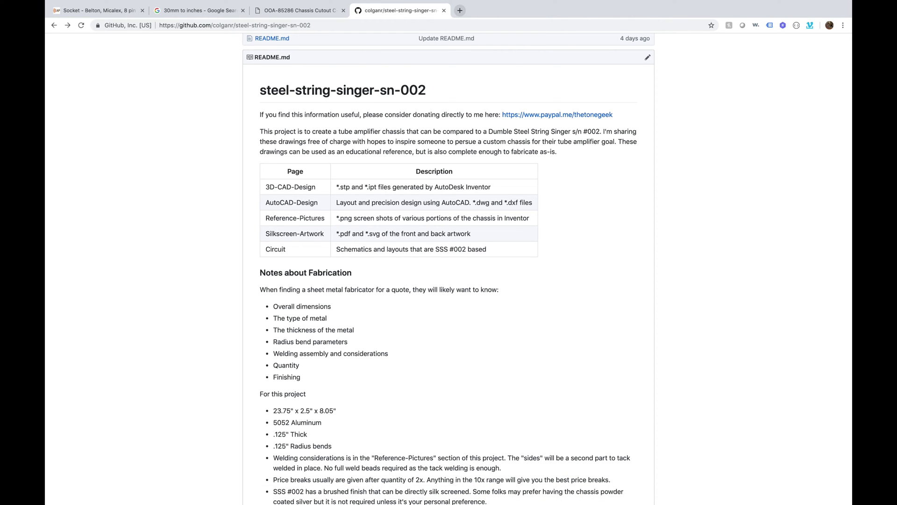
click(354, 493)
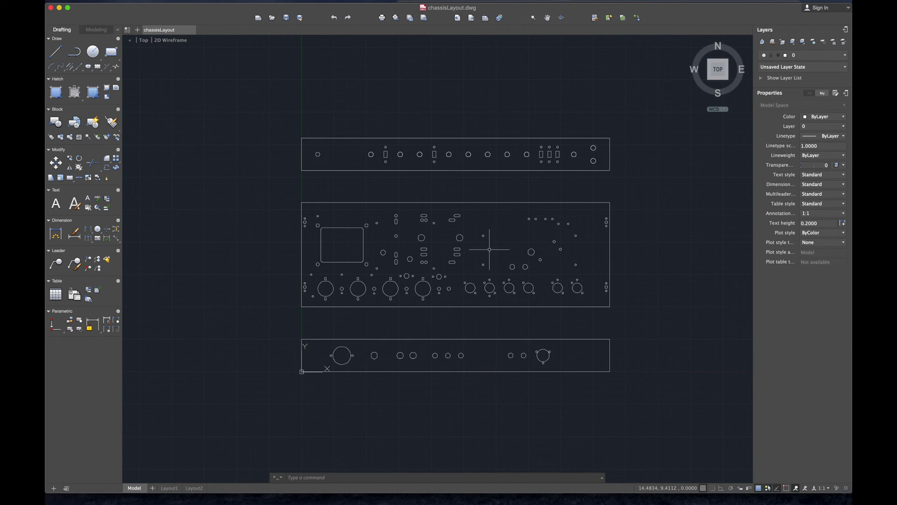
middle_drag(481, 262, 451, 206)
middle_drag(516, 227, 490, 249)
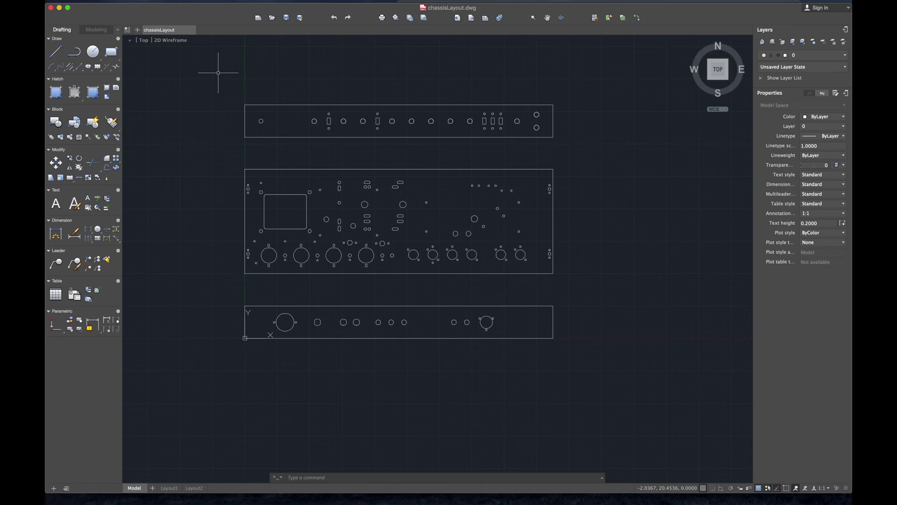
scroll(217, 73, up, 3)
scroll(218, 73, down, 3)
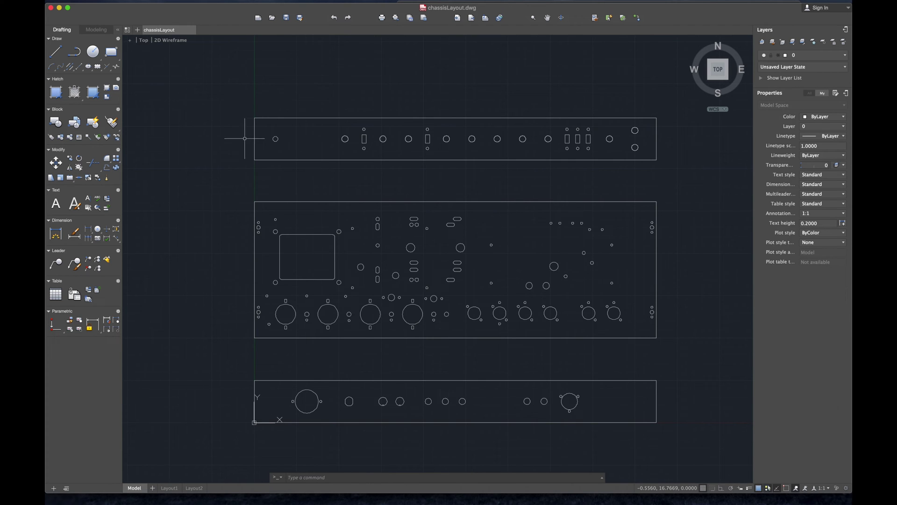
scroll(322, 180, down, 2)
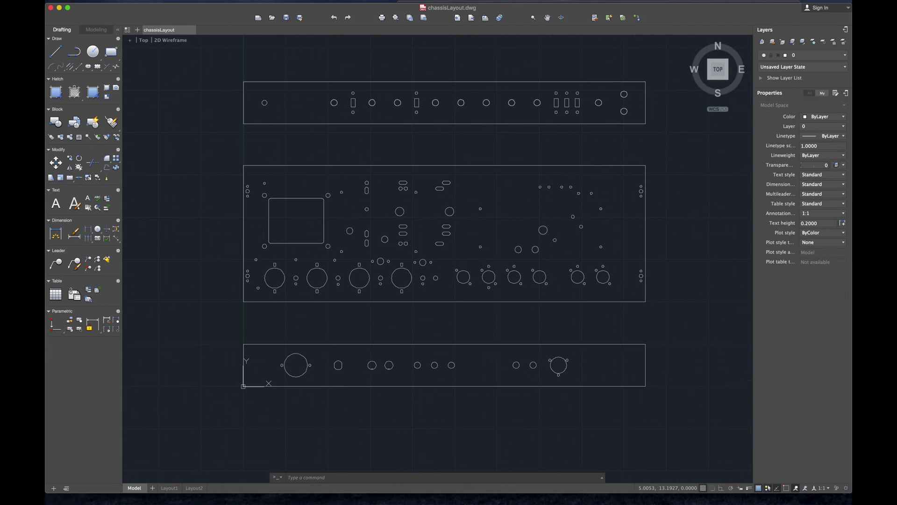
click(715, 489)
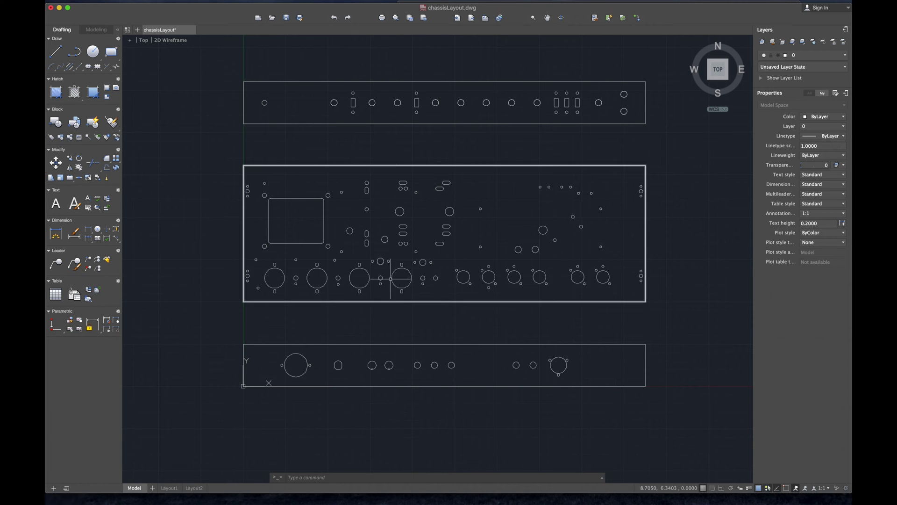
- Highlight the 23.75" x 2.5" x 8.05" chassis-size bullet under 'For this project' in the README
click(486, 493)
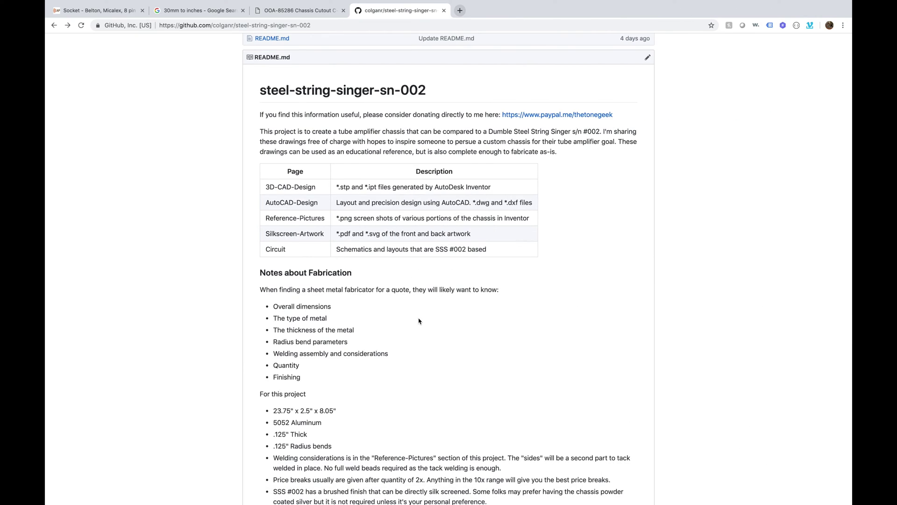
scroll(419, 320, down, 5)
scroll(418, 320, up, 6)
scroll(418, 318, down, 6)
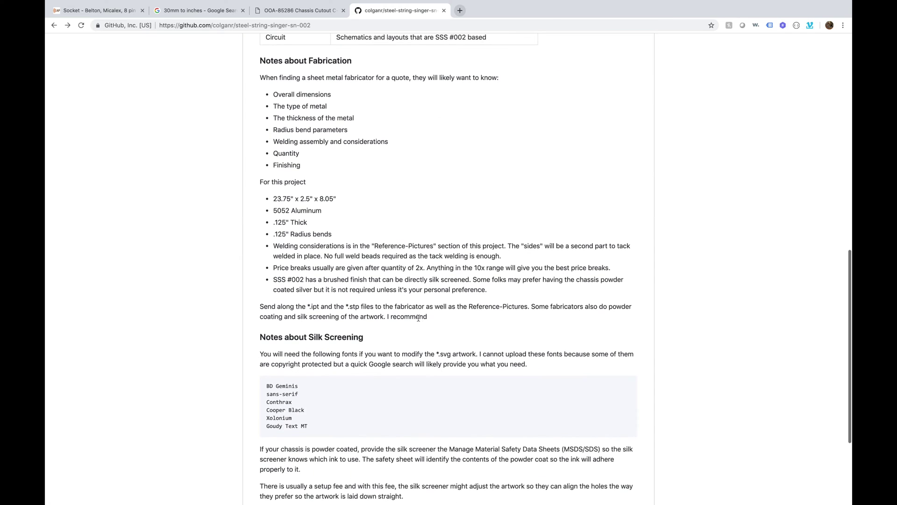
drag(273, 200, 332, 198)
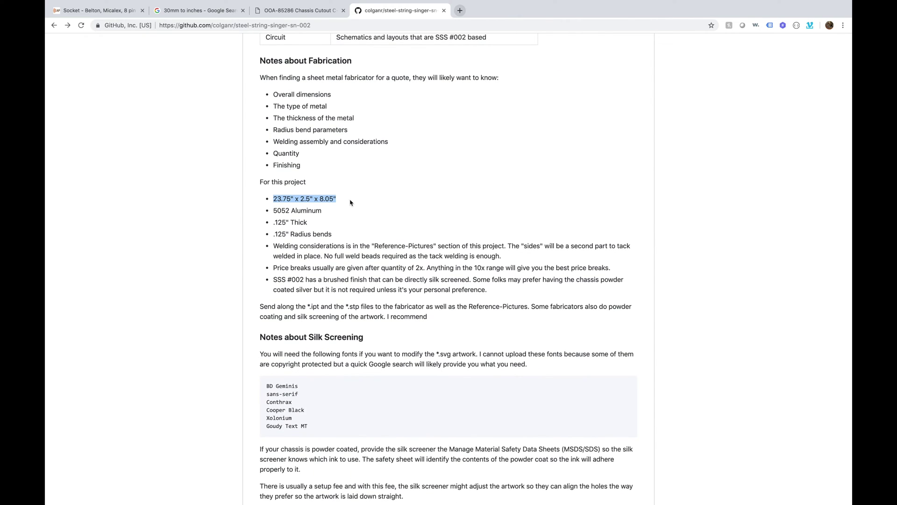
mouse_move(505, 500)
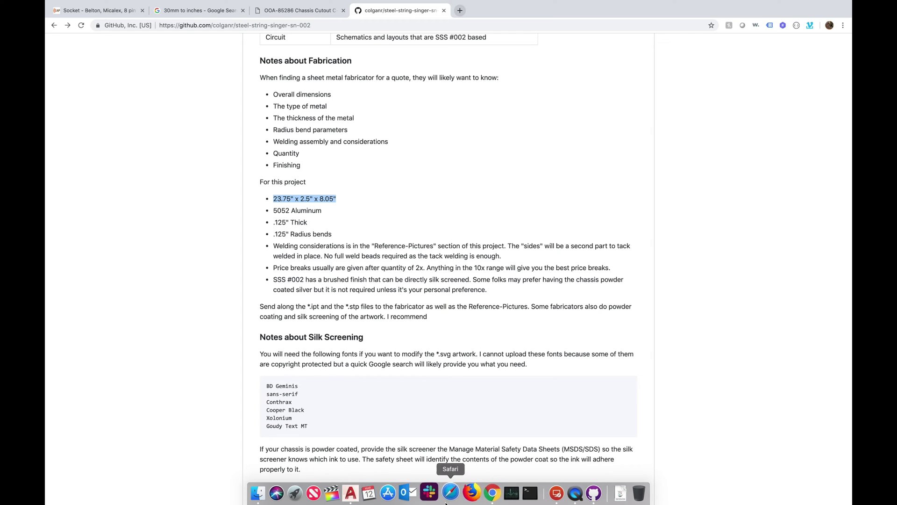
- Move the bottom chassis panel and its holes up 2.5 units to butt against the middle panel
click(350, 493)
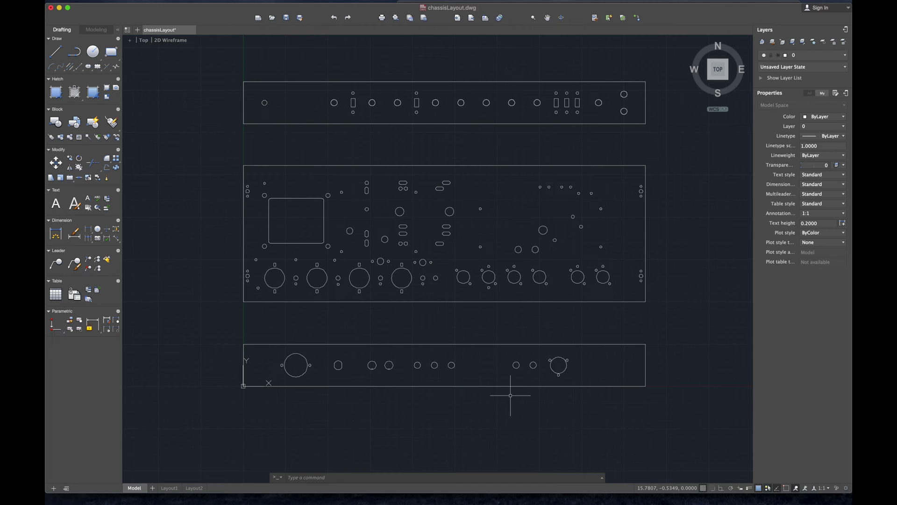
click(654, 393)
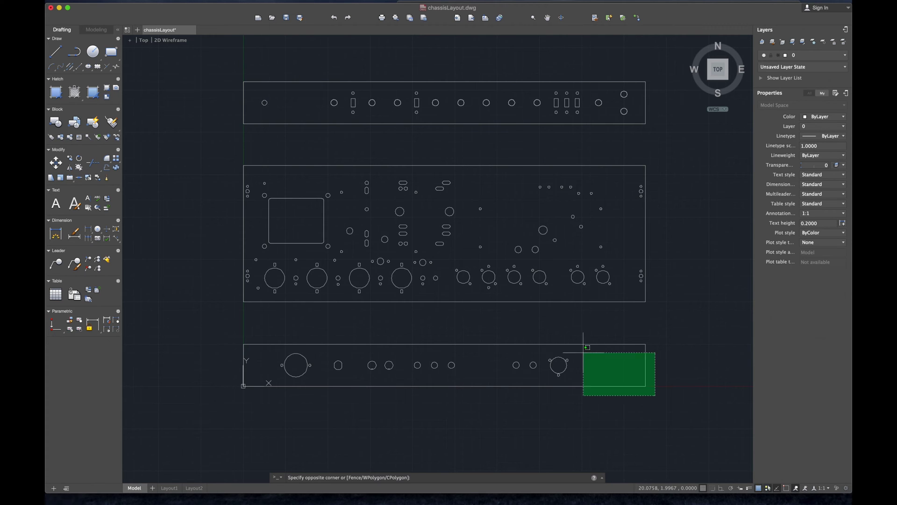
click(234, 332)
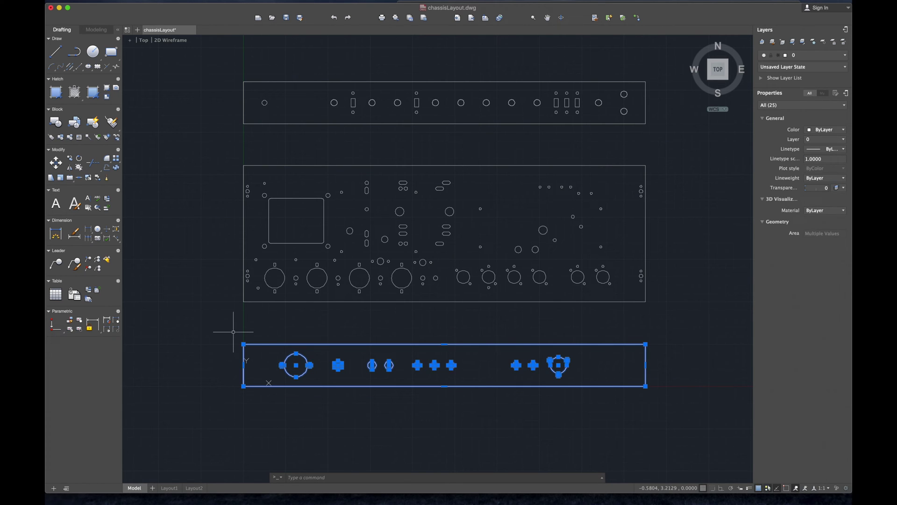
key(Return)
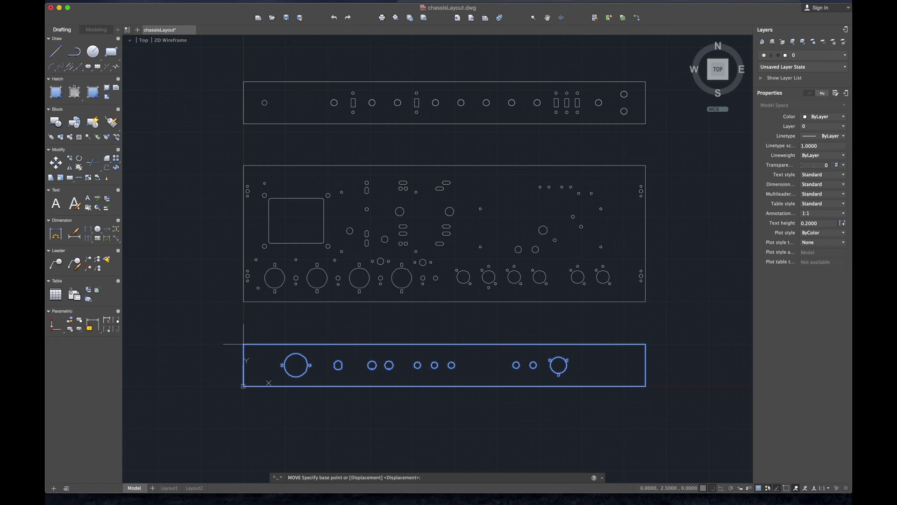
click(243, 344)
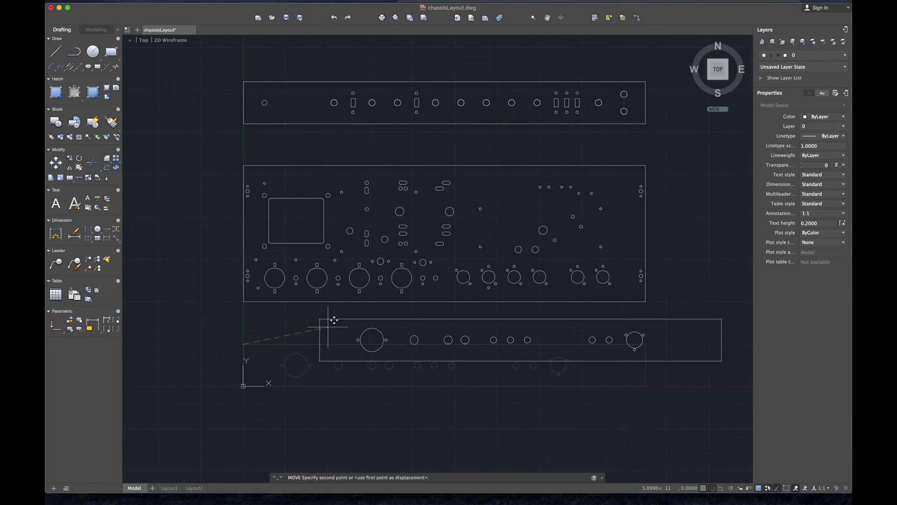
click(243, 302)
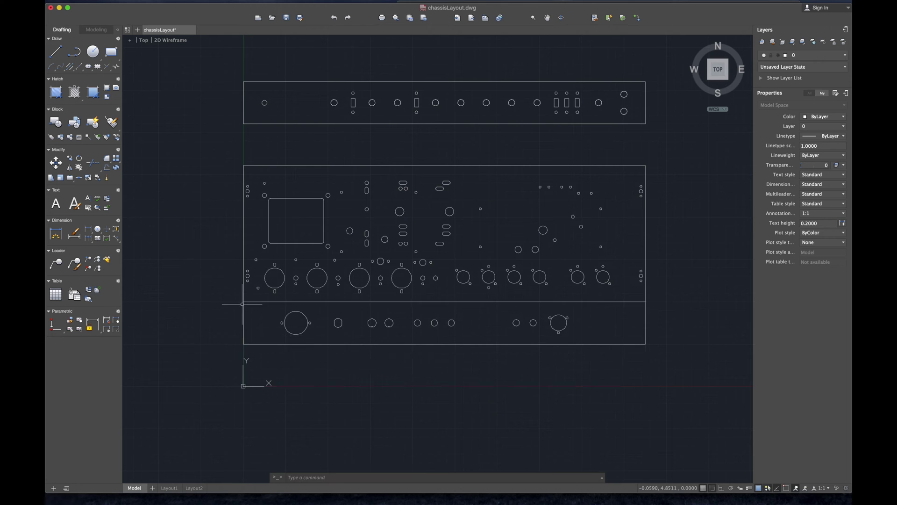
click(397, 332)
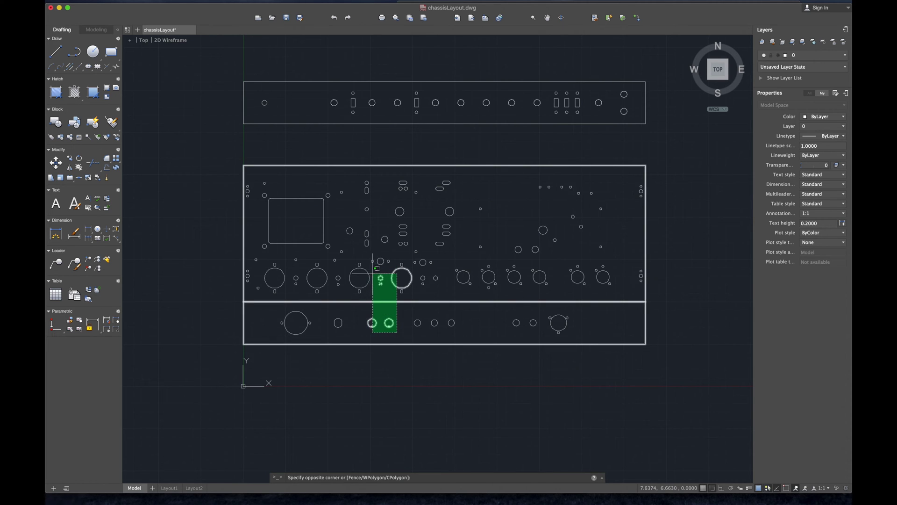
click(366, 309)
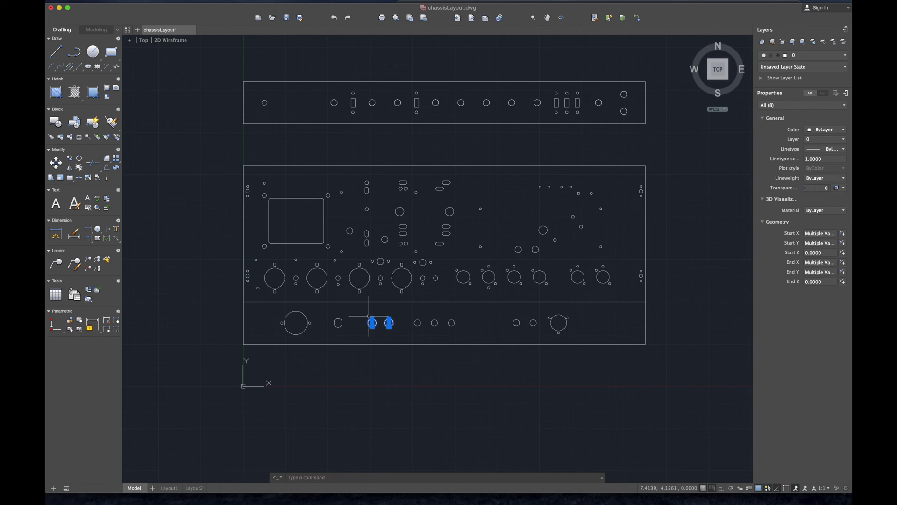
key(Escape)
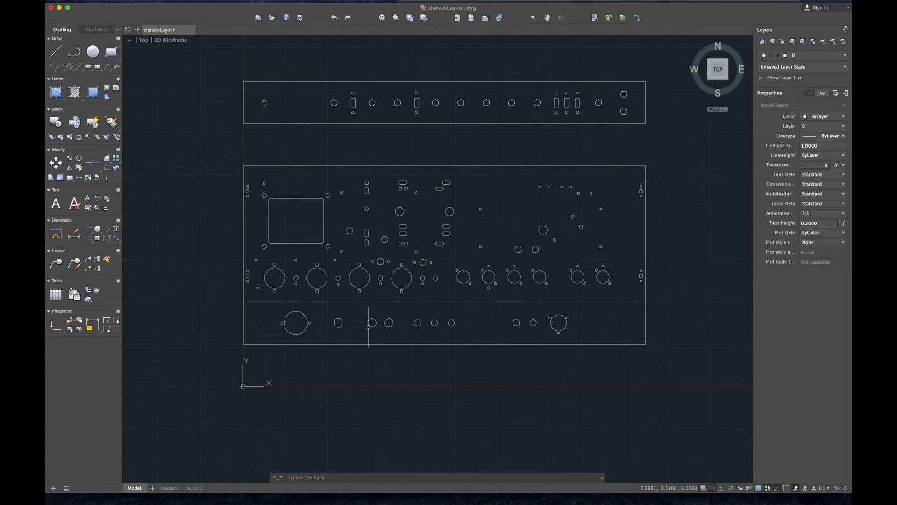
click(348, 329)
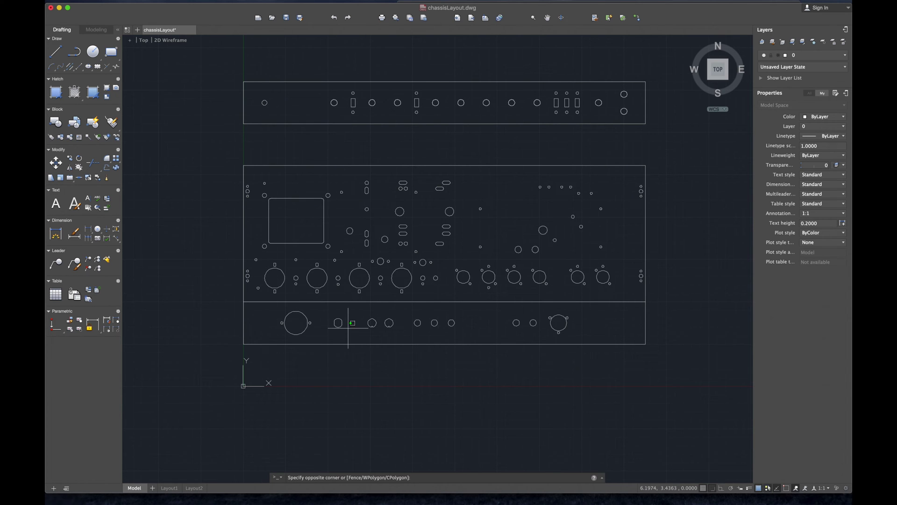
scroll(331, 309, up, 5)
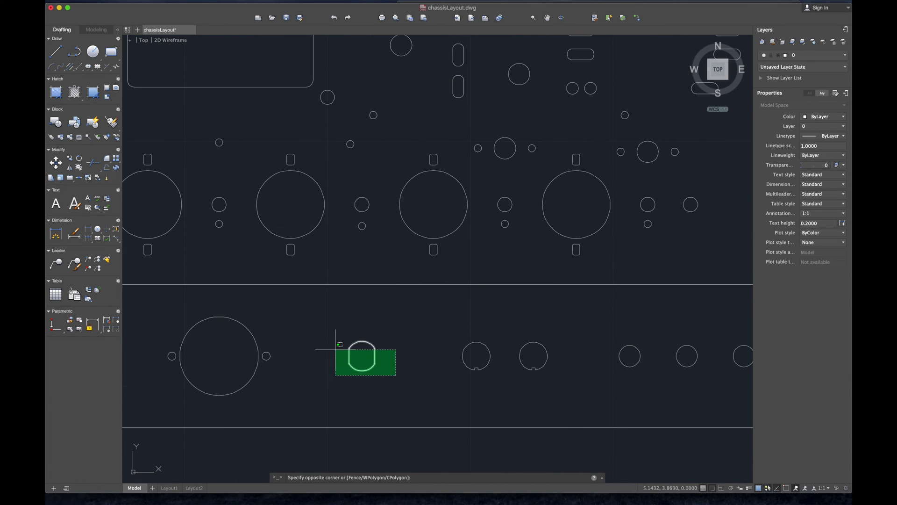
click(382, 386)
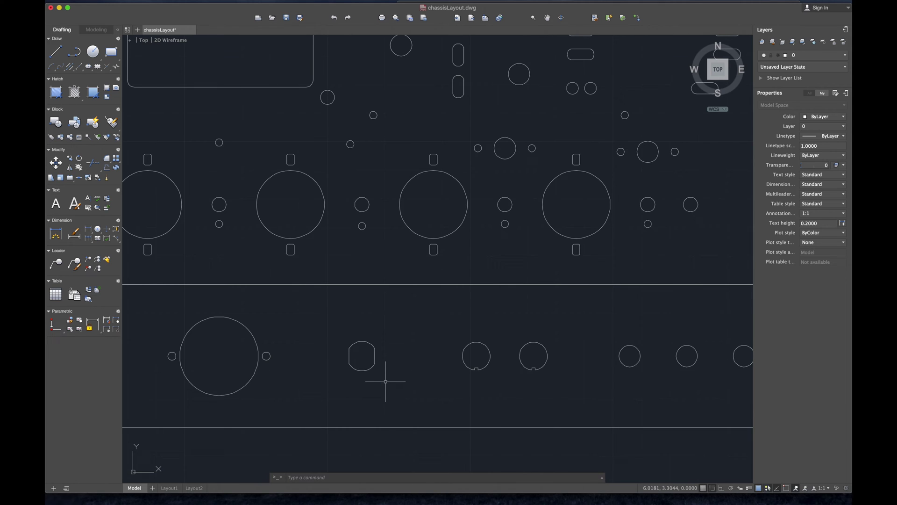
click(387, 379)
click(331, 305)
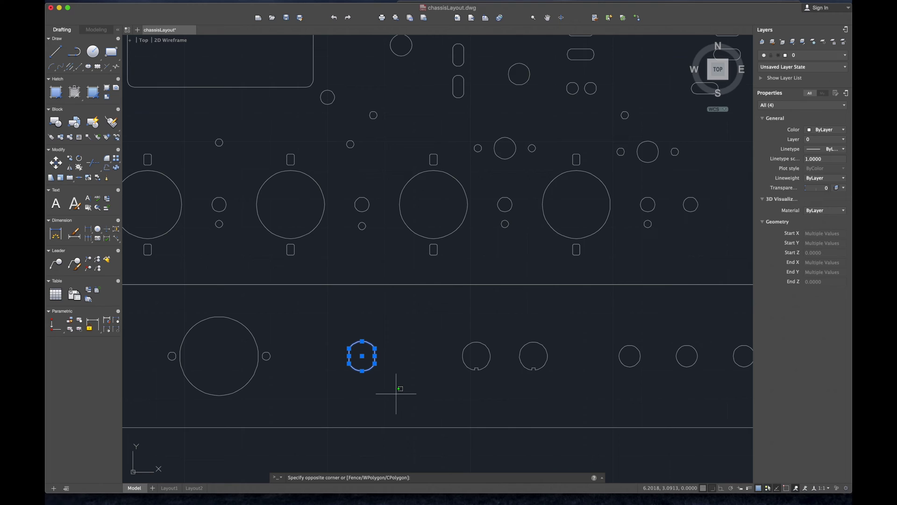
key(Escape)
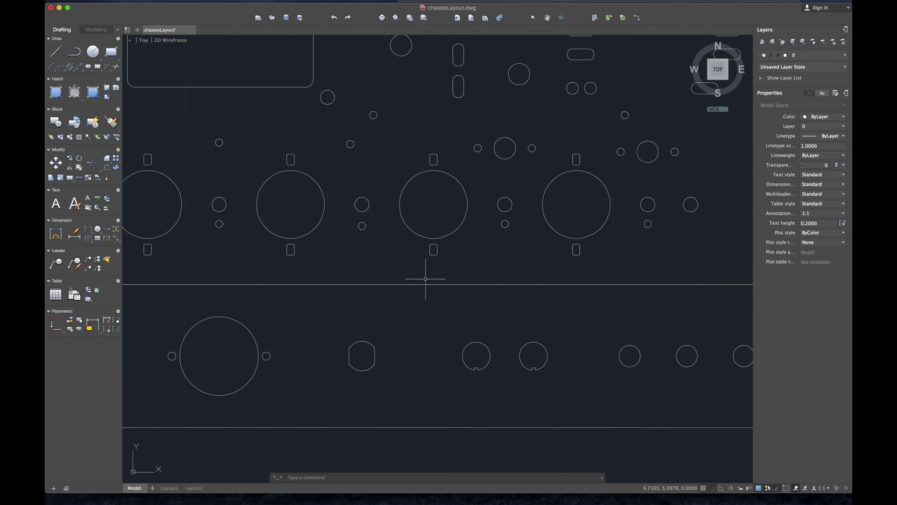
scroll(404, 285, down, 3)
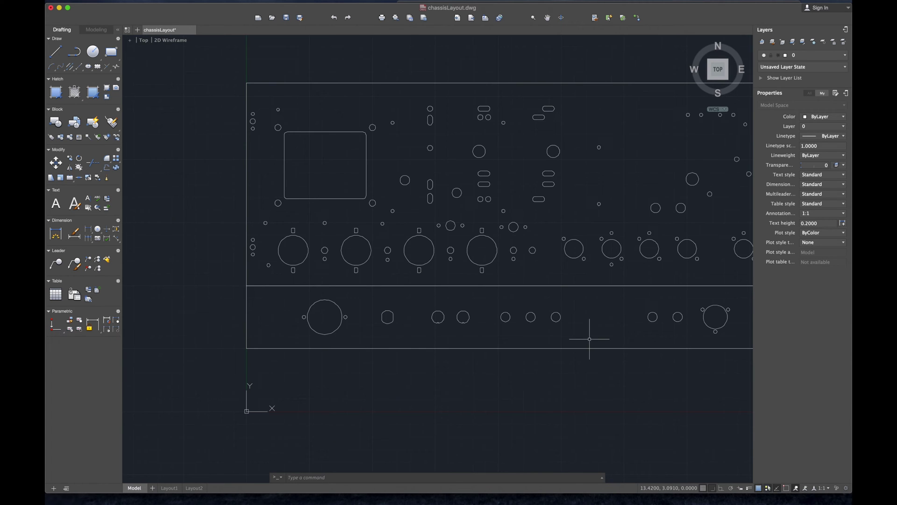
middle_drag(589, 339, 529, 300)
scroll(580, 381, down, 3)
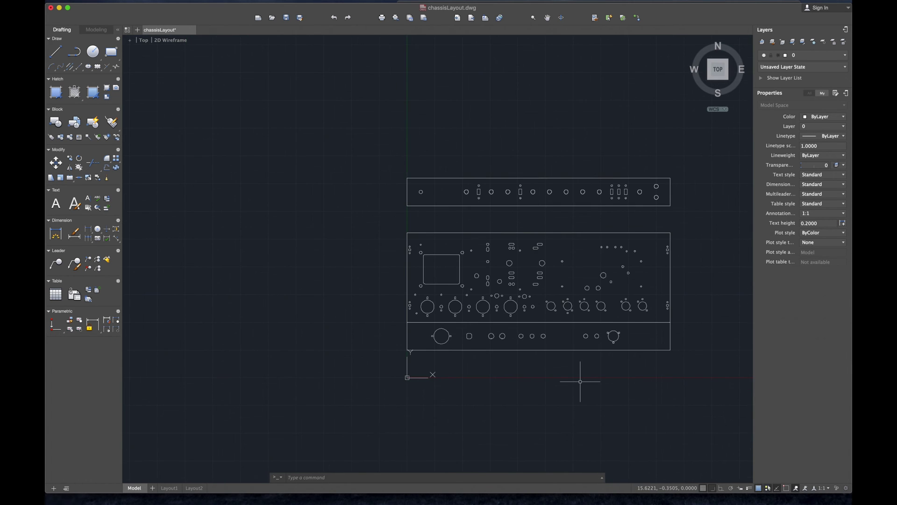
scroll(580, 381, up, 6)
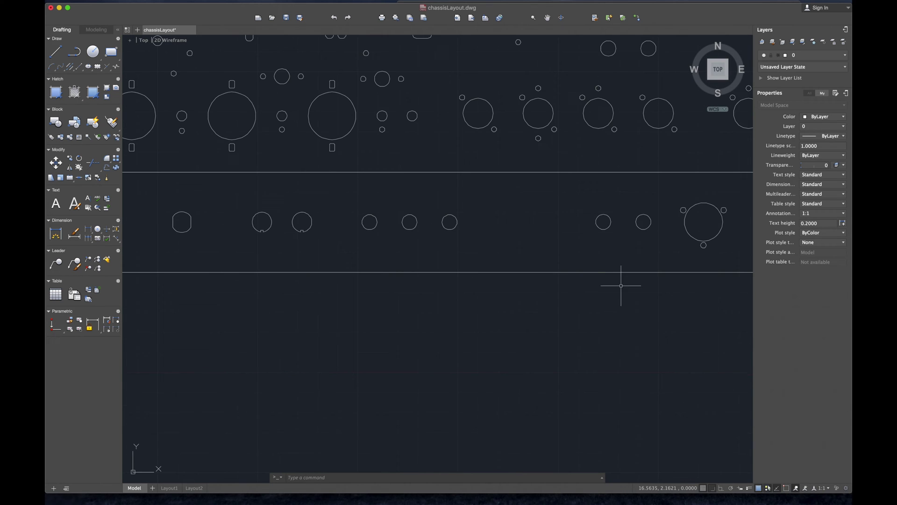
scroll(645, 239, right, 8)
scroll(646, 239, up, 4)
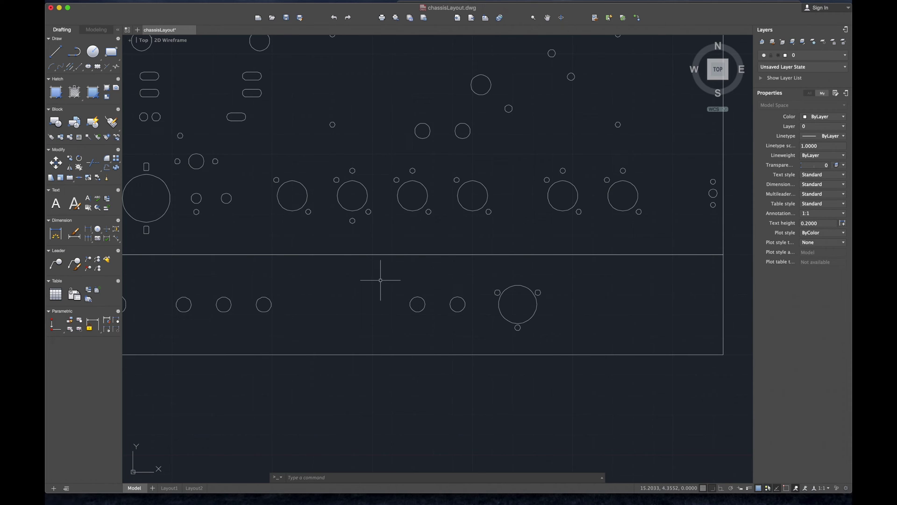
scroll(380, 280, up, 5)
scroll(381, 280, left, 4)
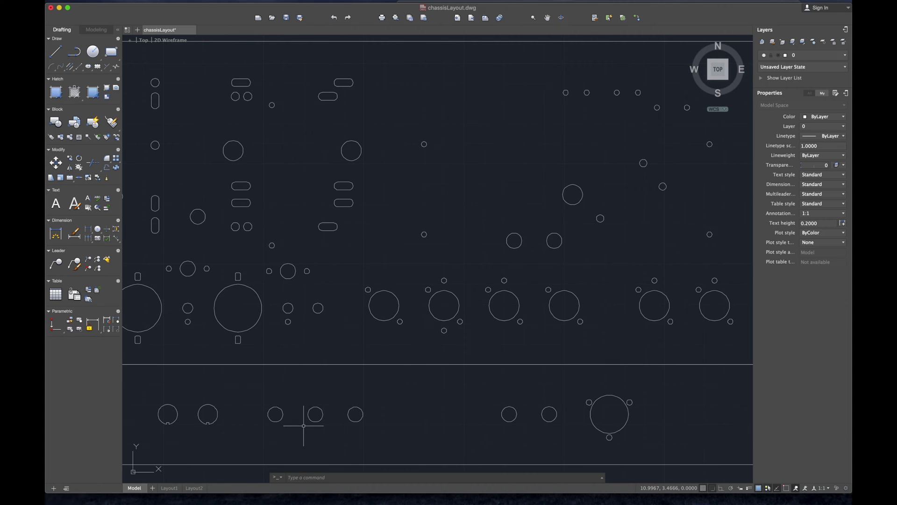
scroll(345, 374, up, 3)
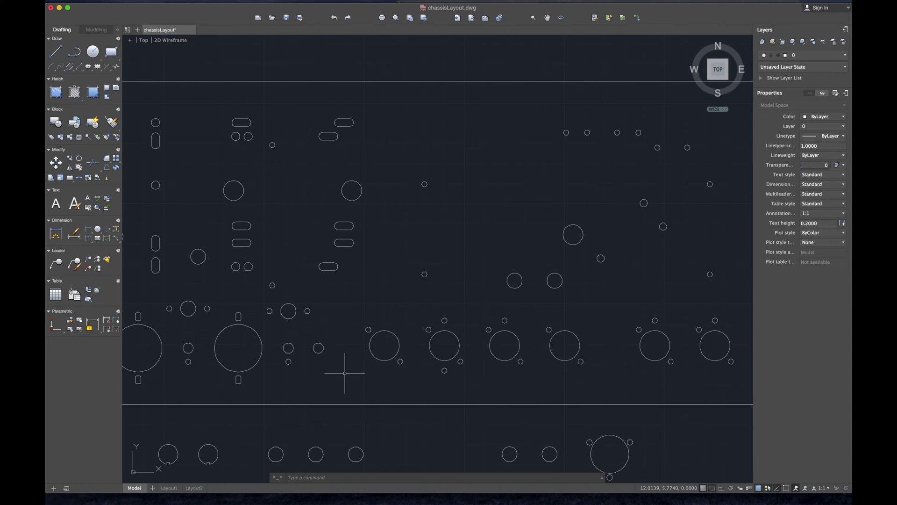
scroll(345, 373, down, 5)
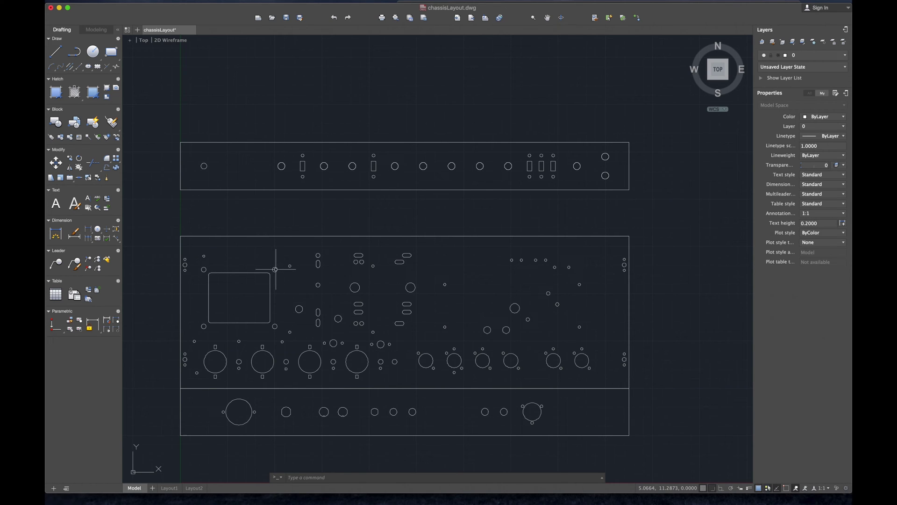
click(275, 270)
key(Escape)
text(m)
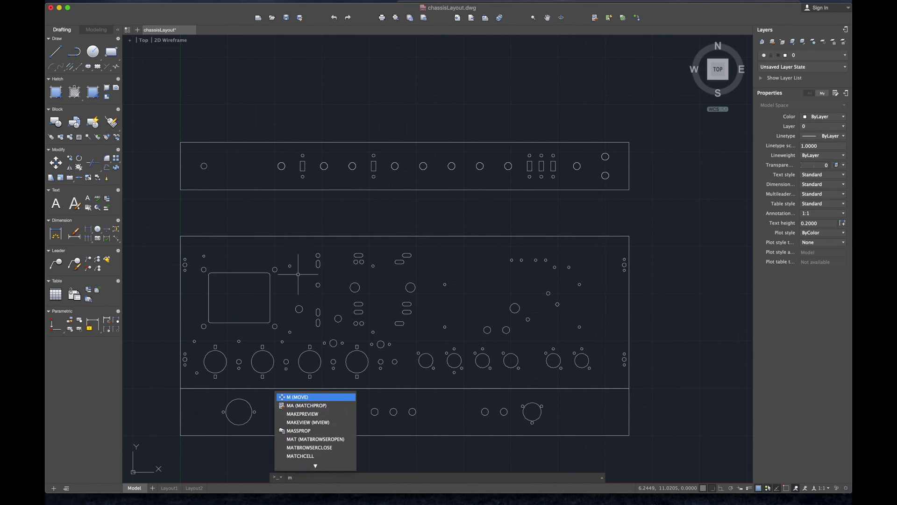
text(easure)
key(Down)
key(Return)
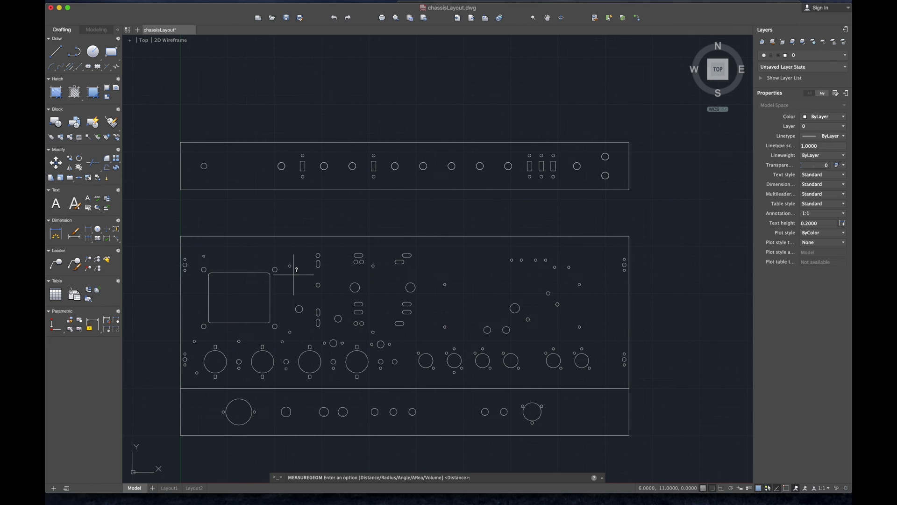
scroll(275, 269, up, 6)
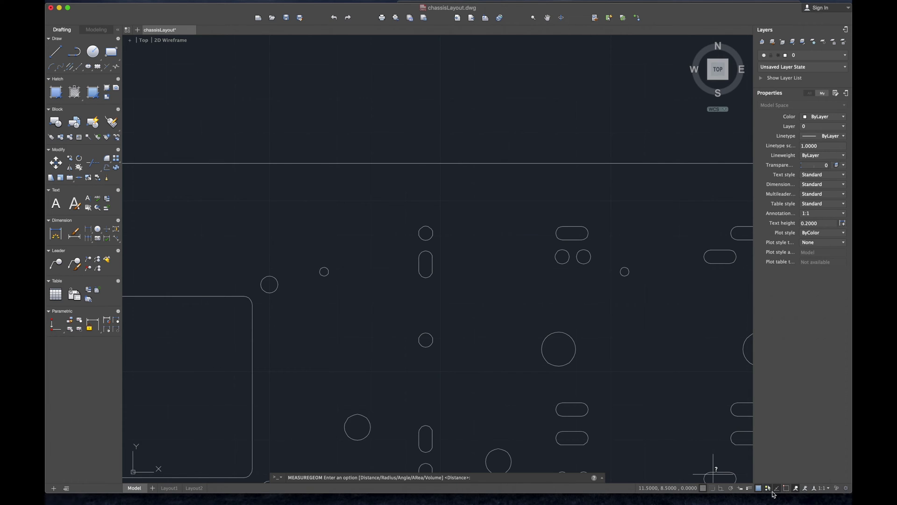
scroll(329, 291, left, 5)
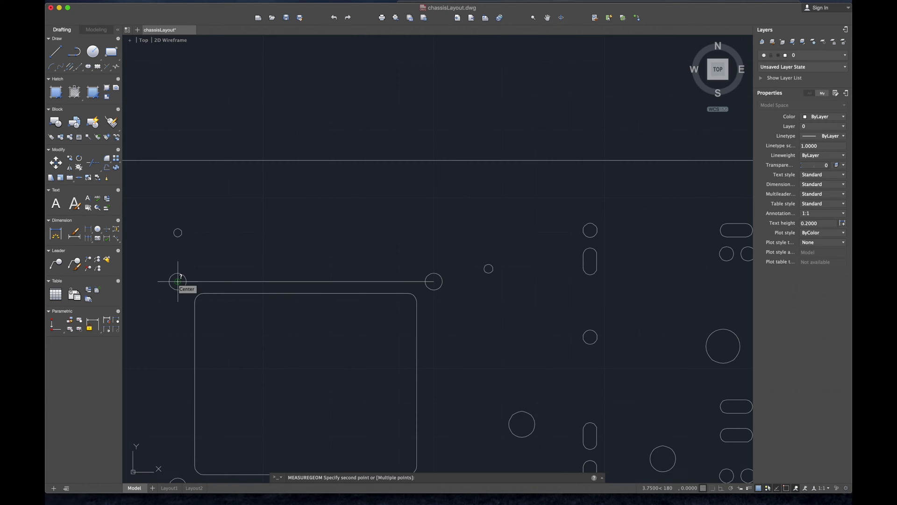
scroll(456, 362, down, 5)
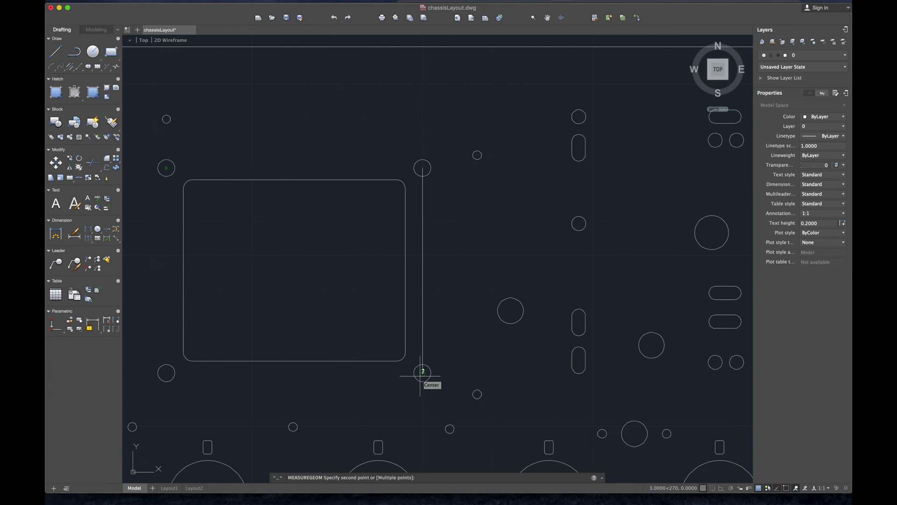
key(Escape)
scroll(459, 334, right, 5)
scroll(459, 334, down, 3)
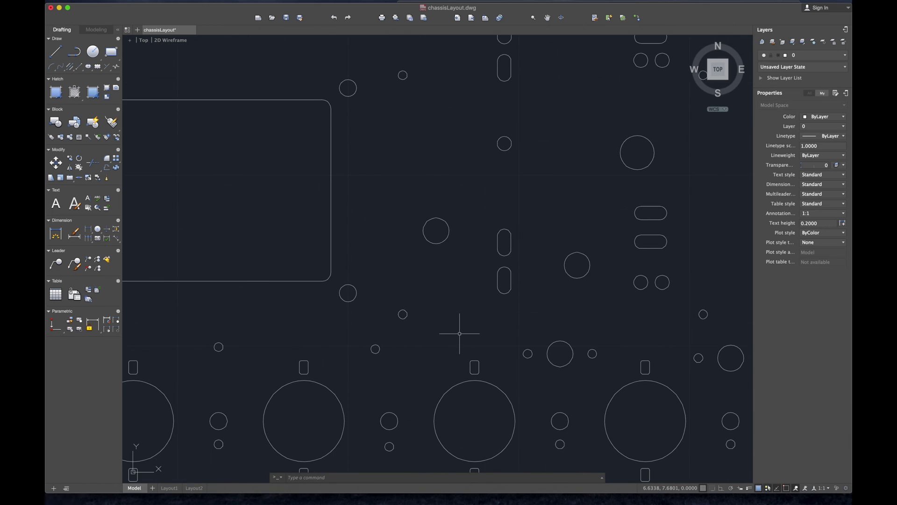
scroll(461, 333, down, 5)
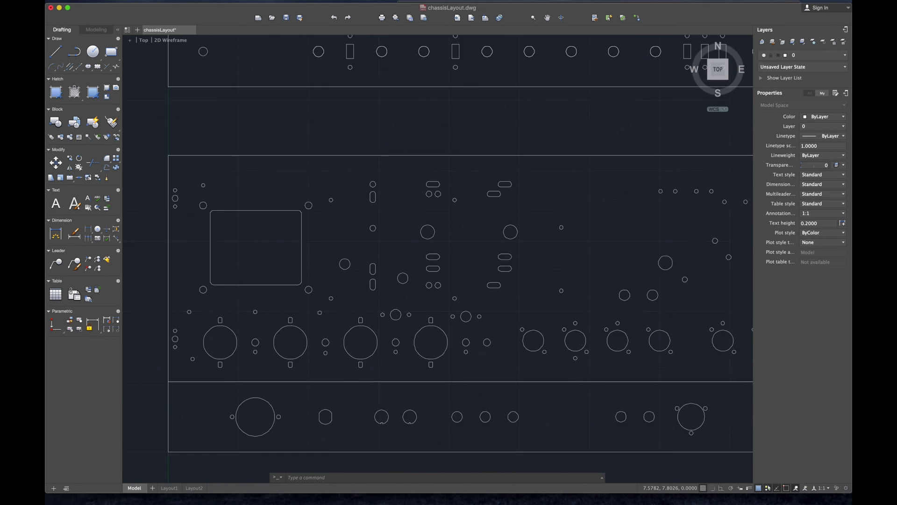
scroll(460, 333, down, 4)
scroll(460, 333, right, 2)
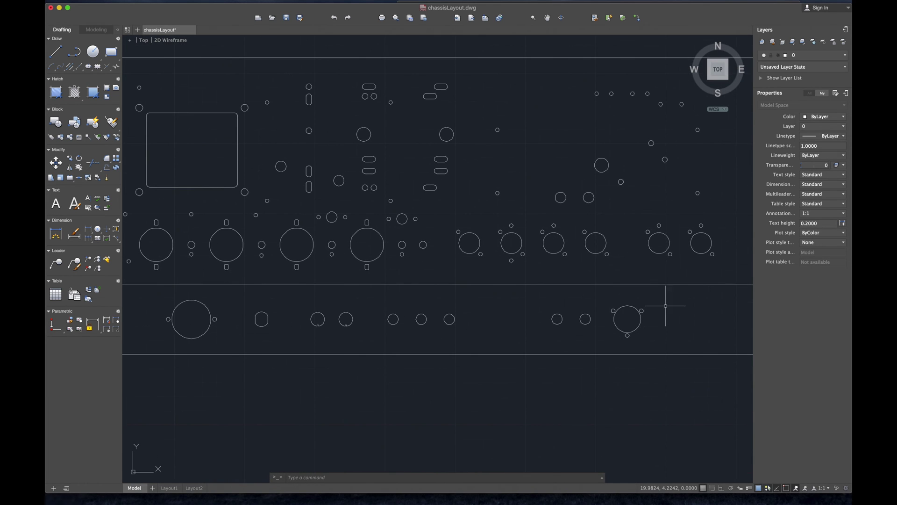
click(598, 204)
click(538, 183)
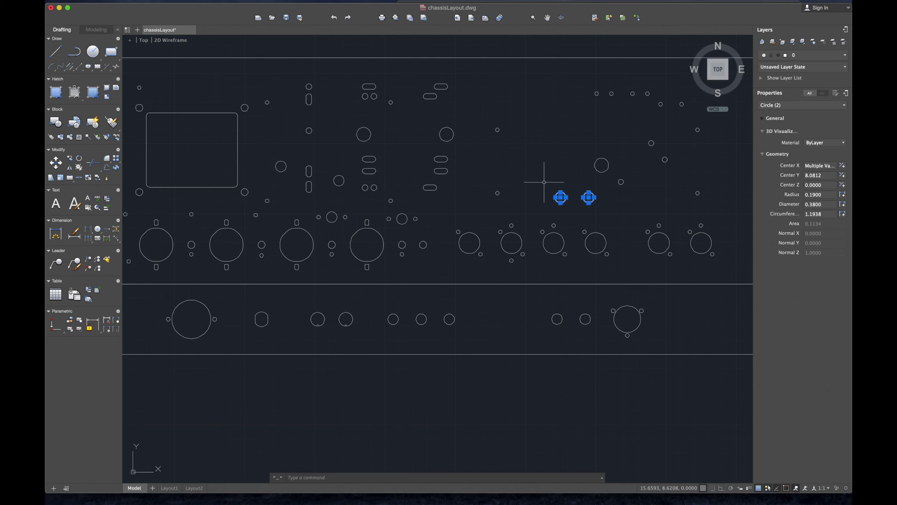
scroll(537, 183, right, 1)
scroll(553, 197, up, 3)
scroll(553, 196, right, 2)
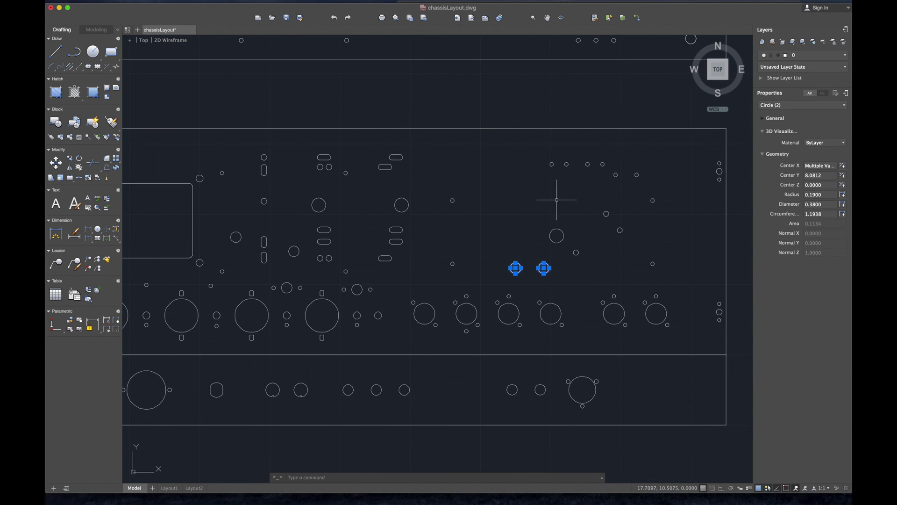
click(532, 225)
key(Escape)
key(Escape)
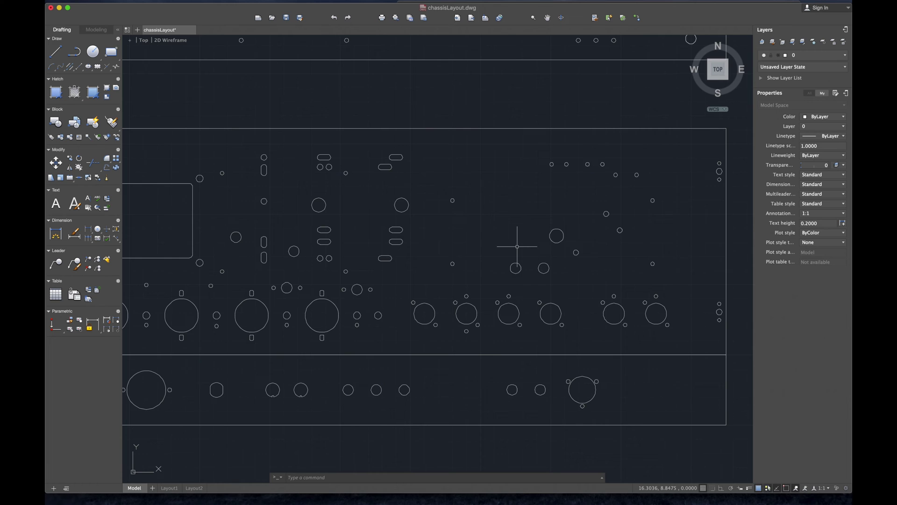
scroll(425, 280, left, 1)
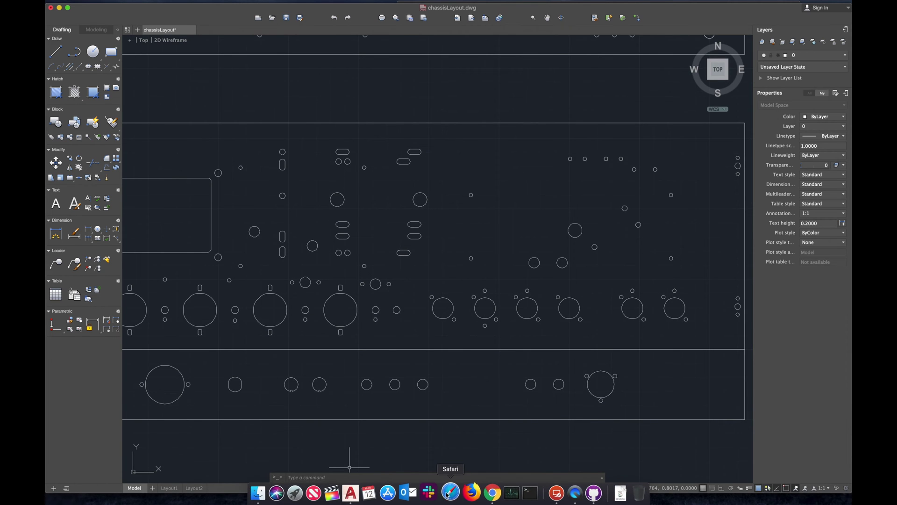
- Show the Belton Micalex octal socket page, which calls for a 1 1/16" to 1 1/8" chassis hole
click(487, 493)
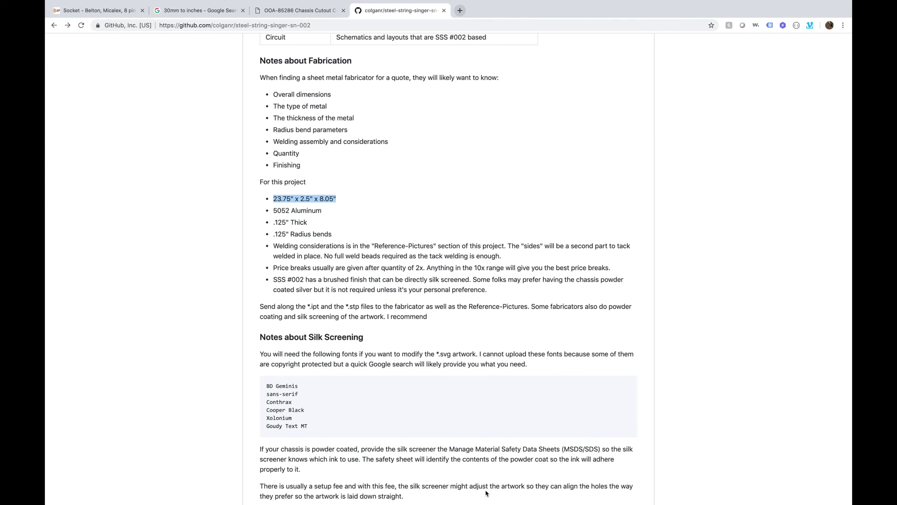
click(299, 16)
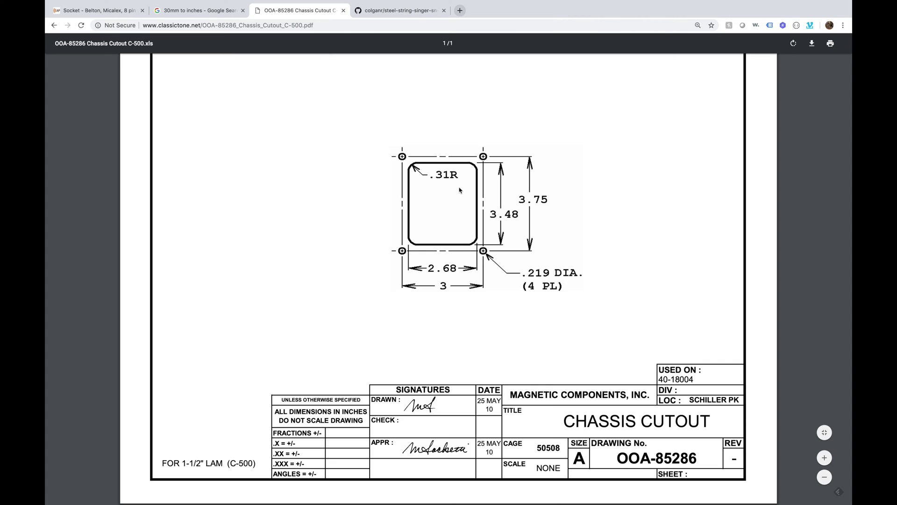
scroll(460, 190, up, 3)
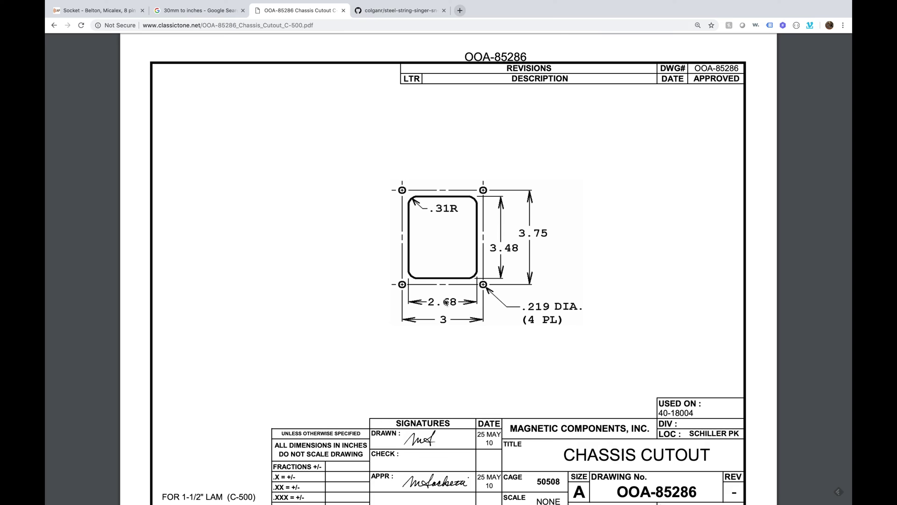
click(197, 10)
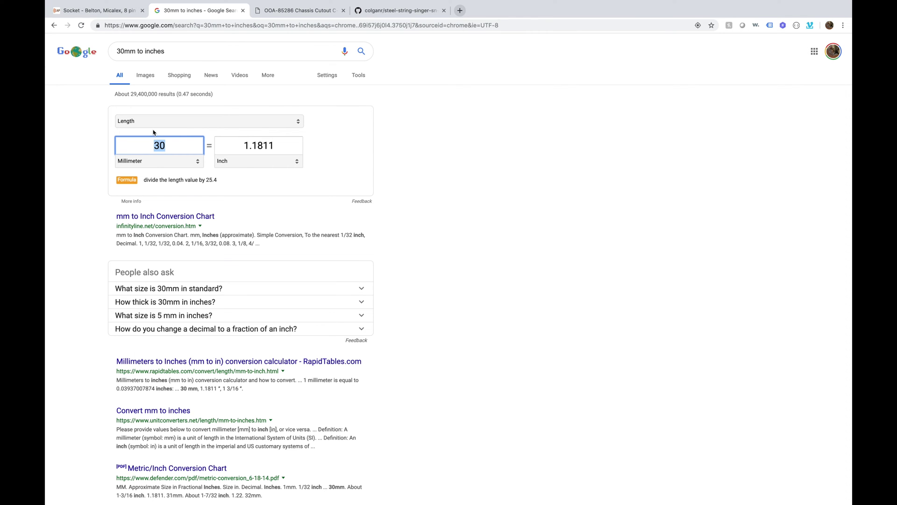
click(119, 16)
scroll(525, 254, up, 10)
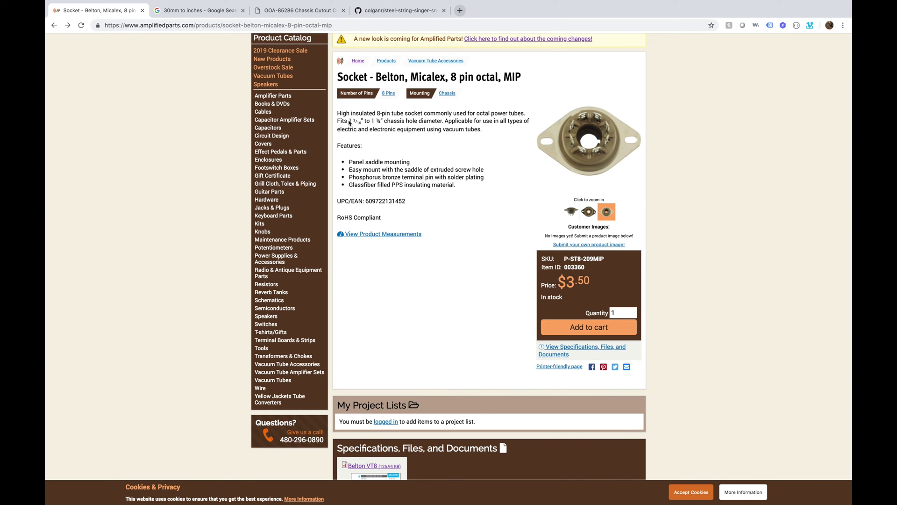
- Check the socket's required chassis hole size and its listed product measurements
drag(349, 123, 386, 122)
click(377, 127)
click(395, 235)
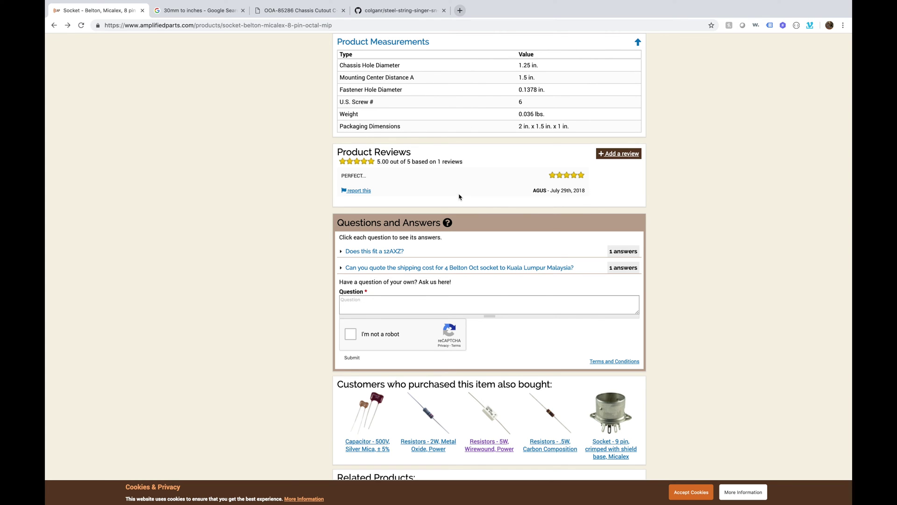
scroll(437, 290, up, 5)
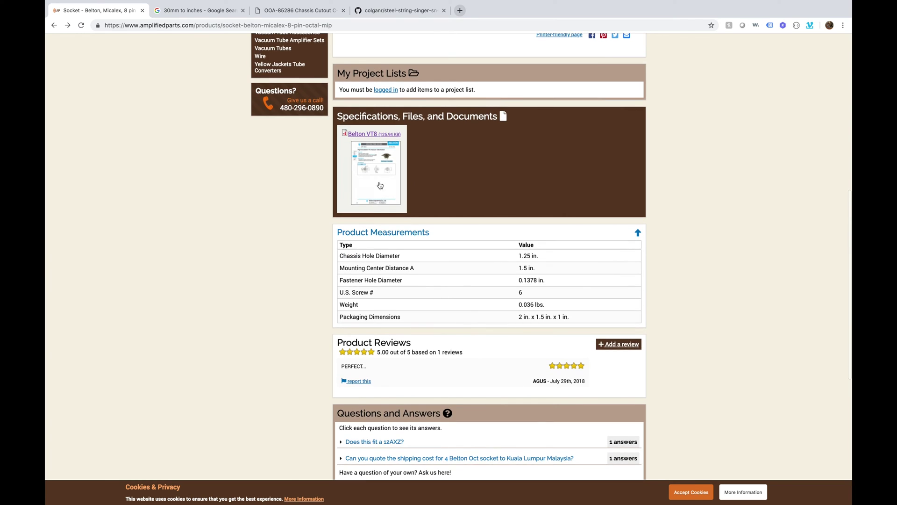
- View the Belton VT8 data sheet dimensions, then return to the 30 mm = 1.1811 in conversion
click(378, 180)
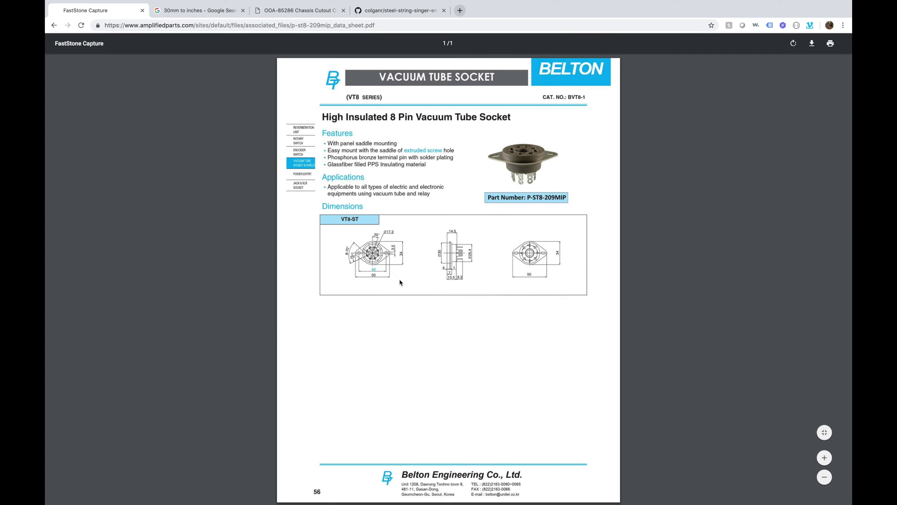
ctrl+scroll(376, 263, up, 5)
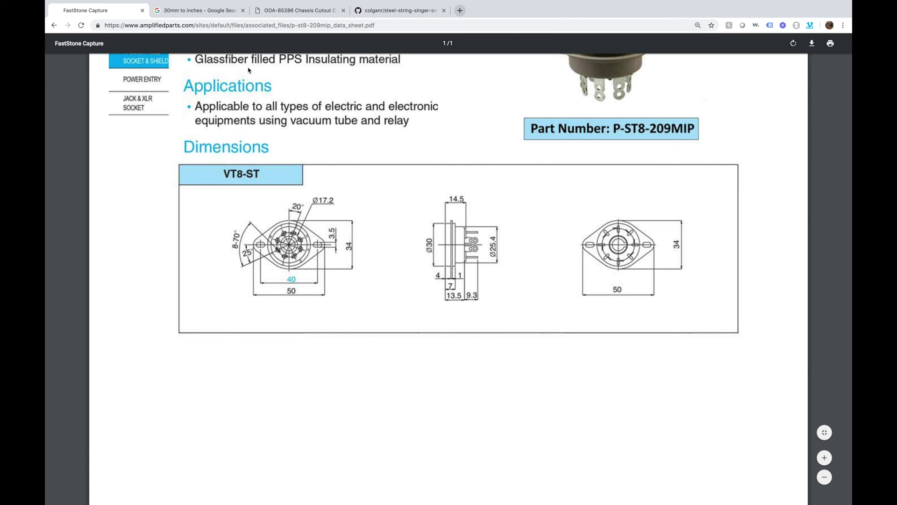
click(210, 11)
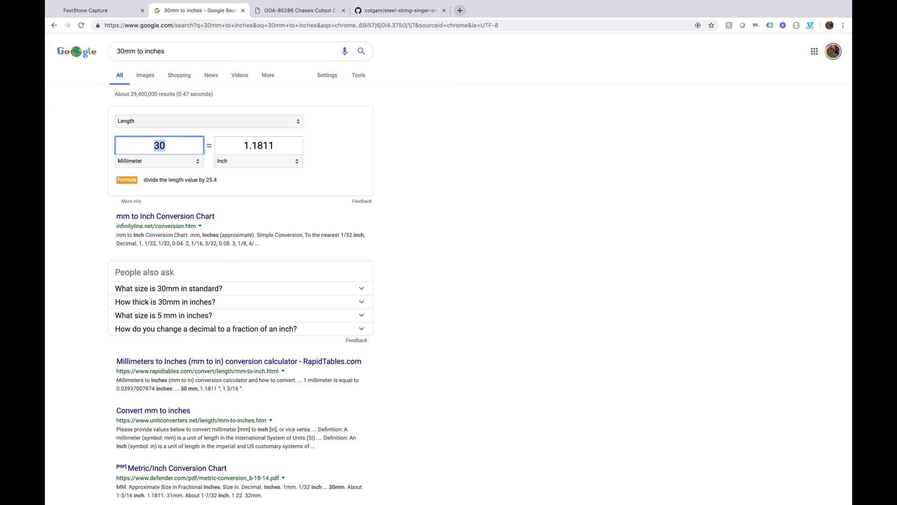
- Return to chassisLayout.dwg zoomed to show all three chassis panels and their hole patterns
mouse_move(413, 493)
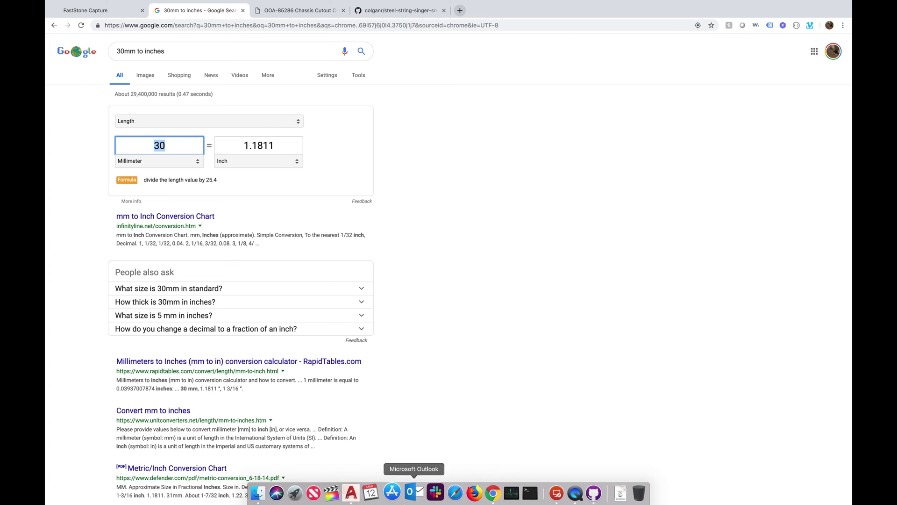
click(356, 492)
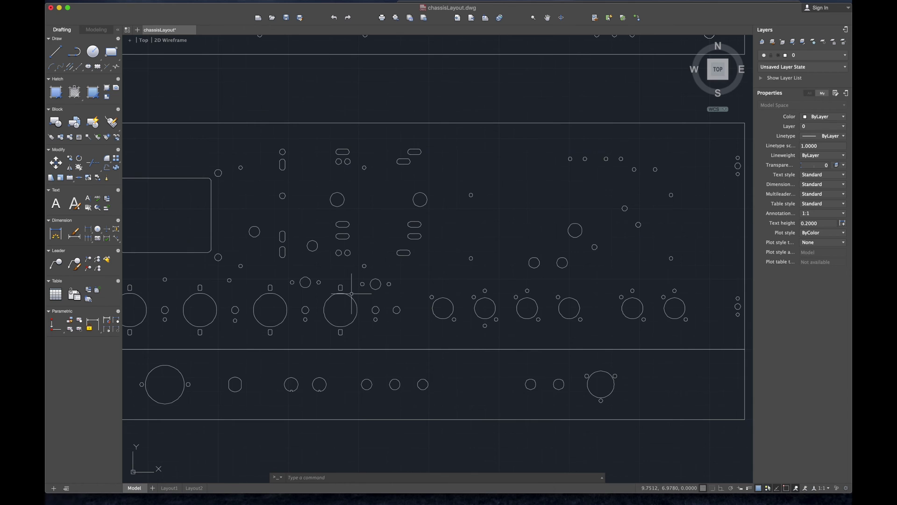
scroll(351, 294, down, 4)
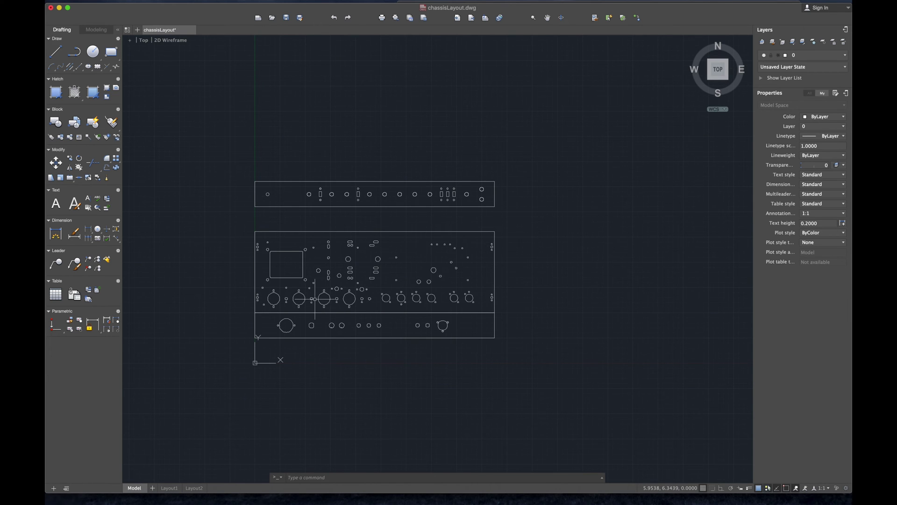
scroll(315, 298, up, 4)
scroll(314, 299, down, 3)
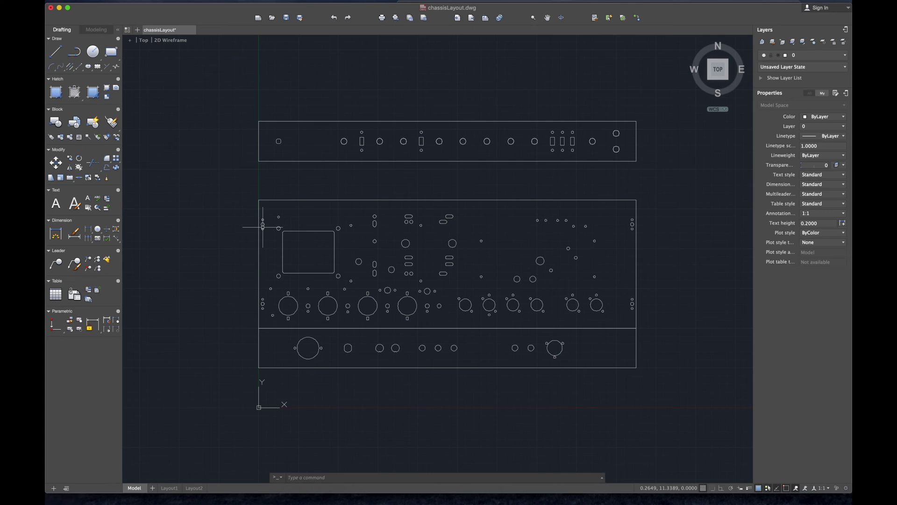
middle_drag(495, 307, 512, 275)
click(473, 253)
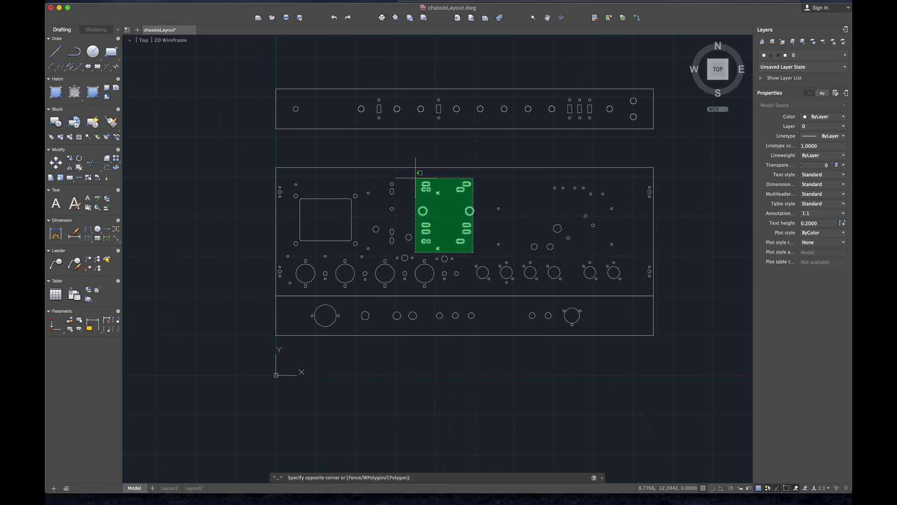
key(Escape)
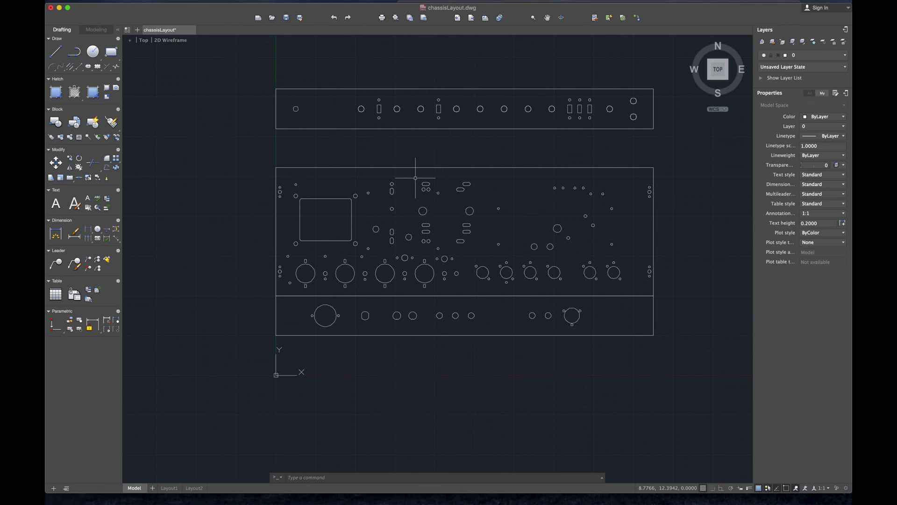
click(482, 246)
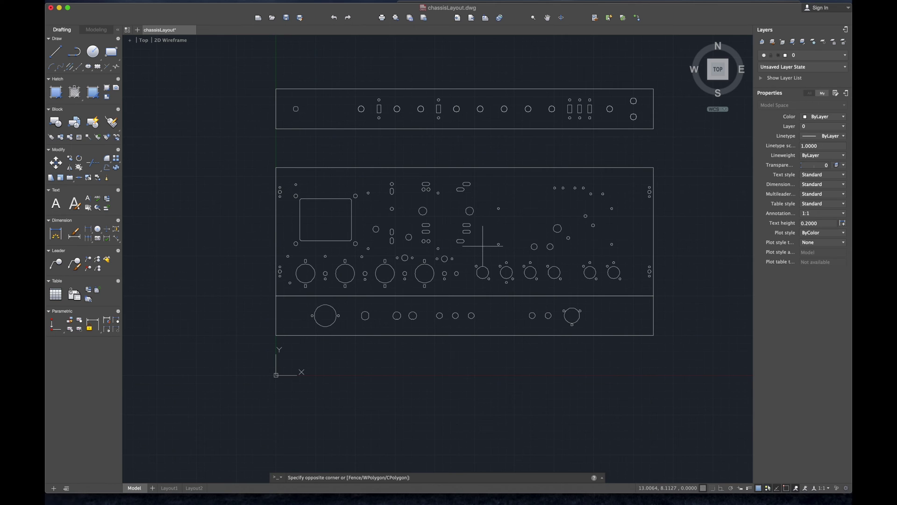
click(411, 177)
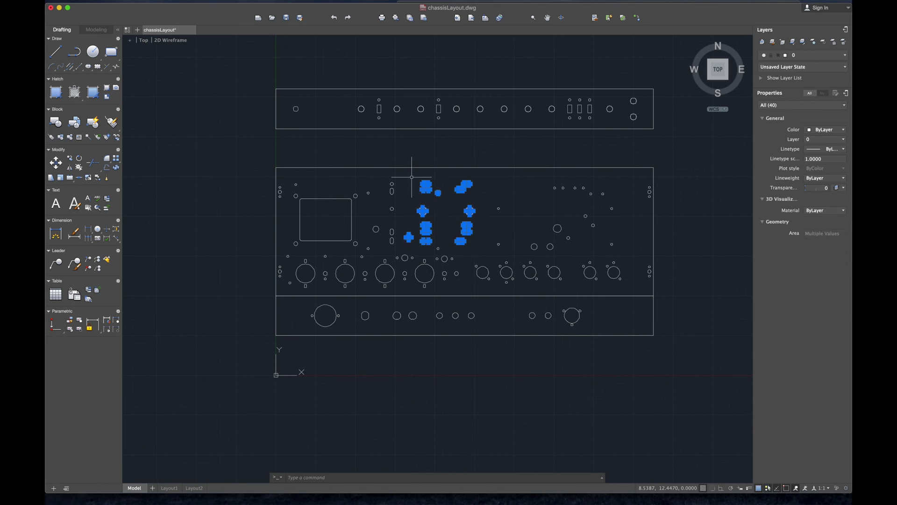
key(Escape)
click(401, 178)
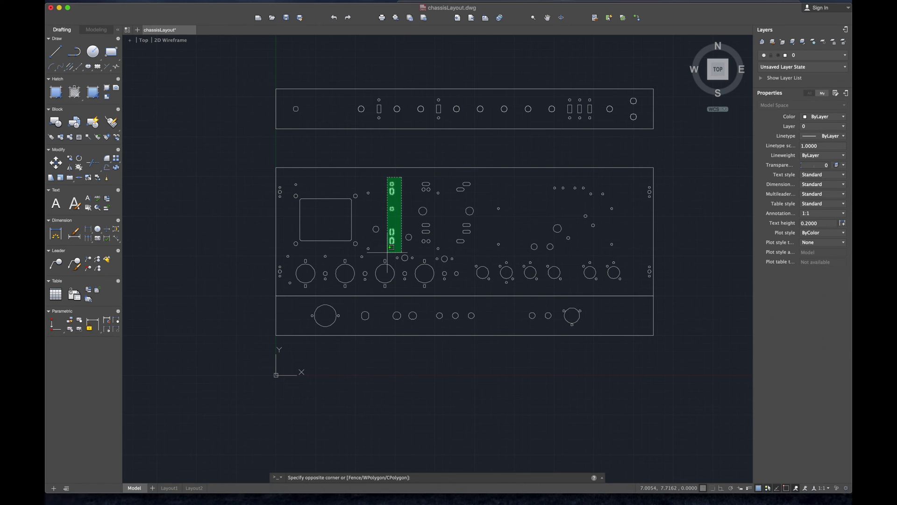
key(Escape)
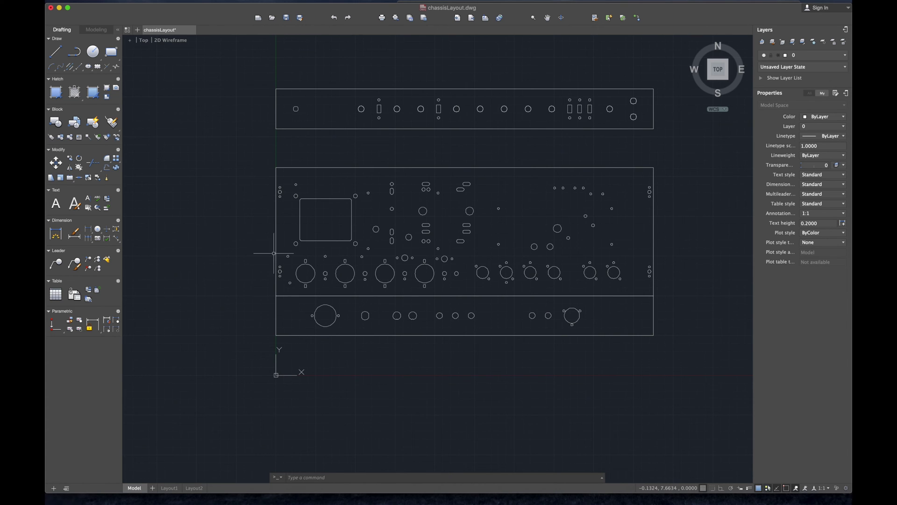
middle_drag(534, 150, 531, 187)
mouse_move(519, 131)
middle_down()
mouse_move(541, 129)
mouse_move(537, 148)
middle_up()
scroll(593, 152, up, 7)
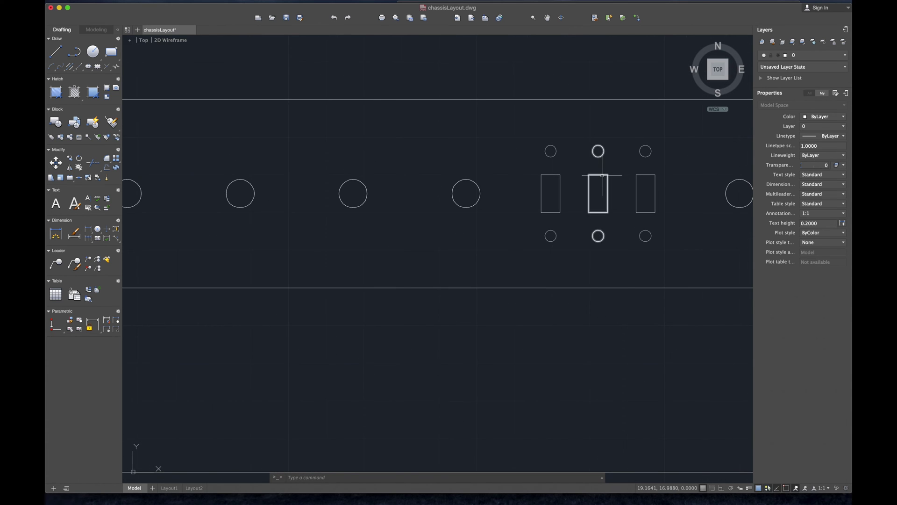
click(609, 195)
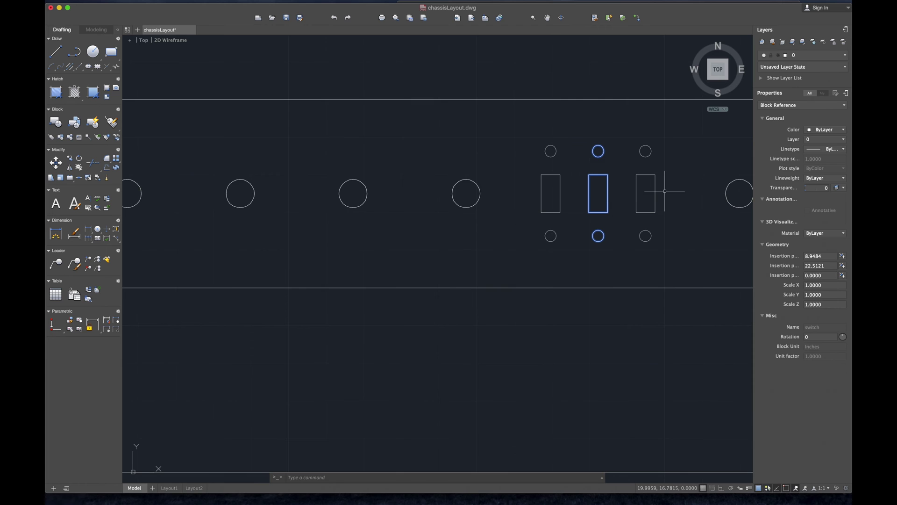
scroll(609, 211, down, 6)
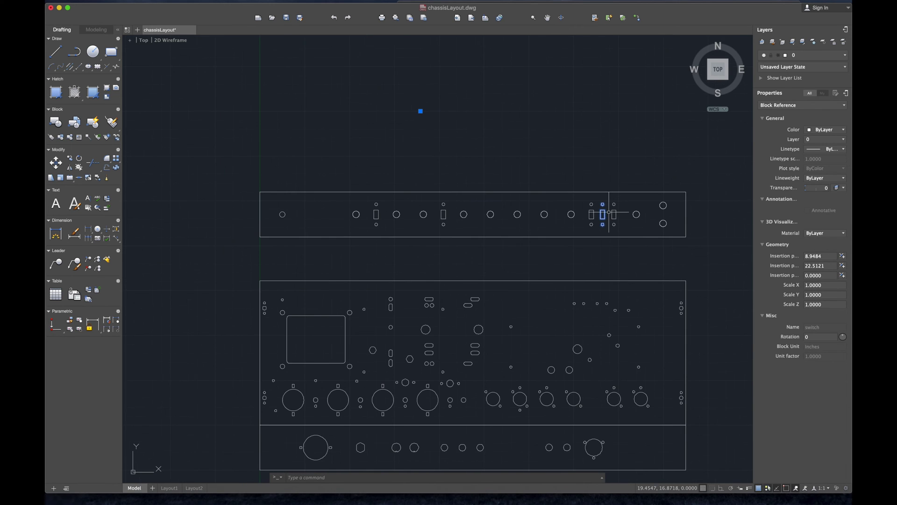
middle_drag(540, 216, 508, 199)
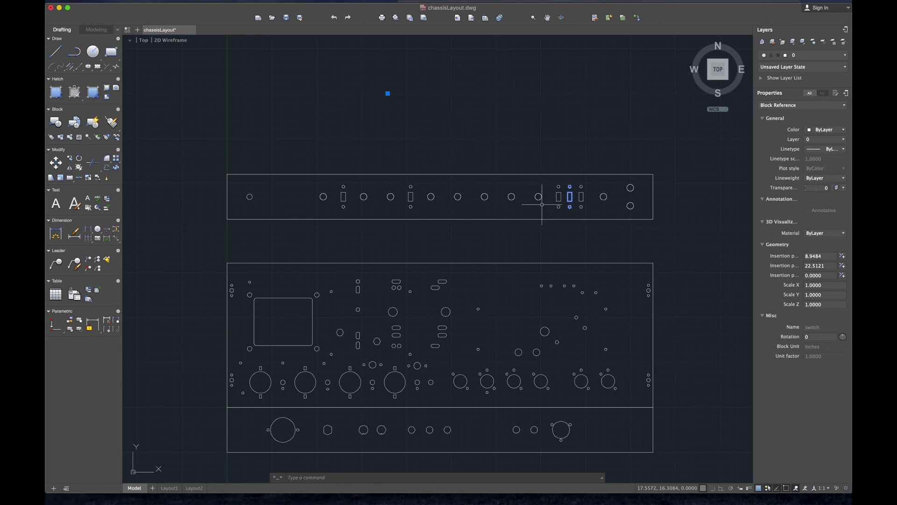
scroll(546, 204, up, 4)
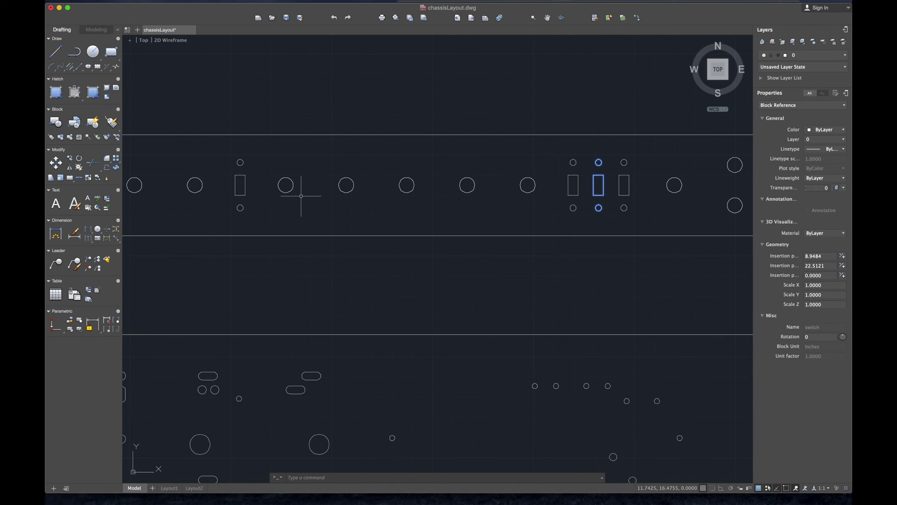
click(533, 209)
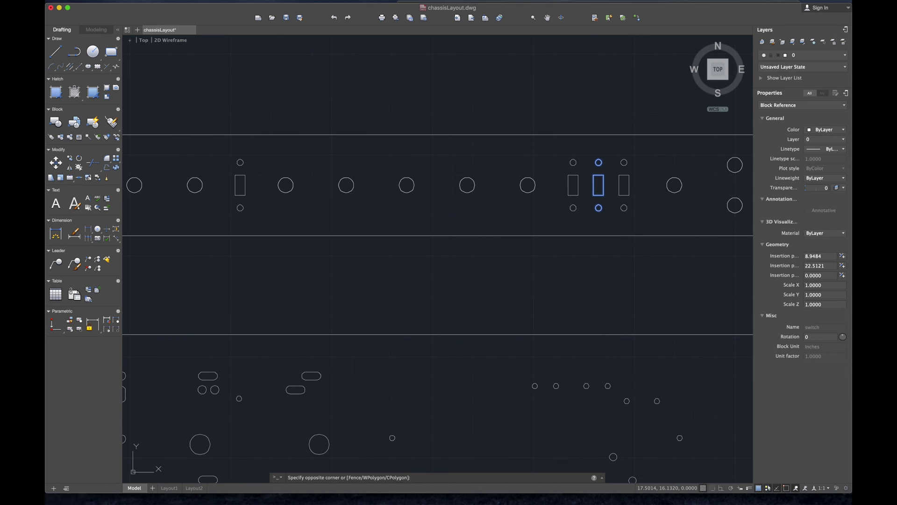
key(Escape)
scroll(533, 210, down, 3)
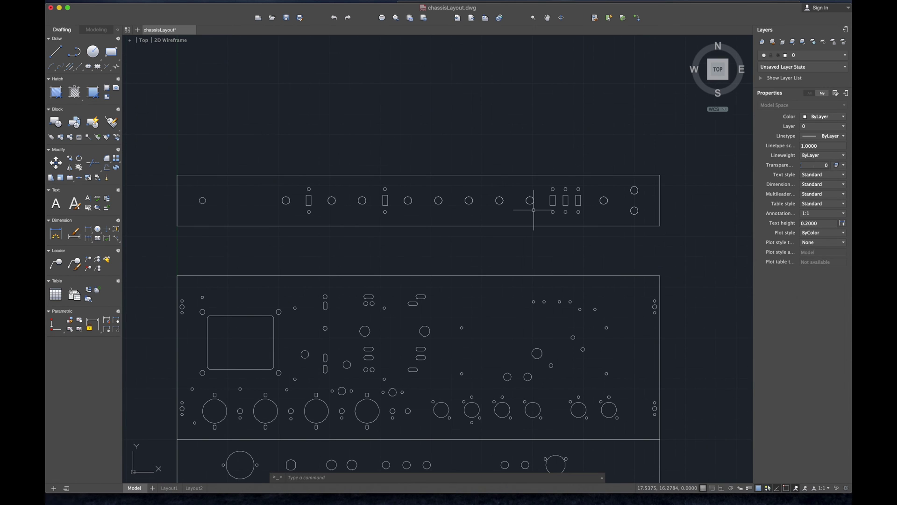
scroll(533, 210, down, 3)
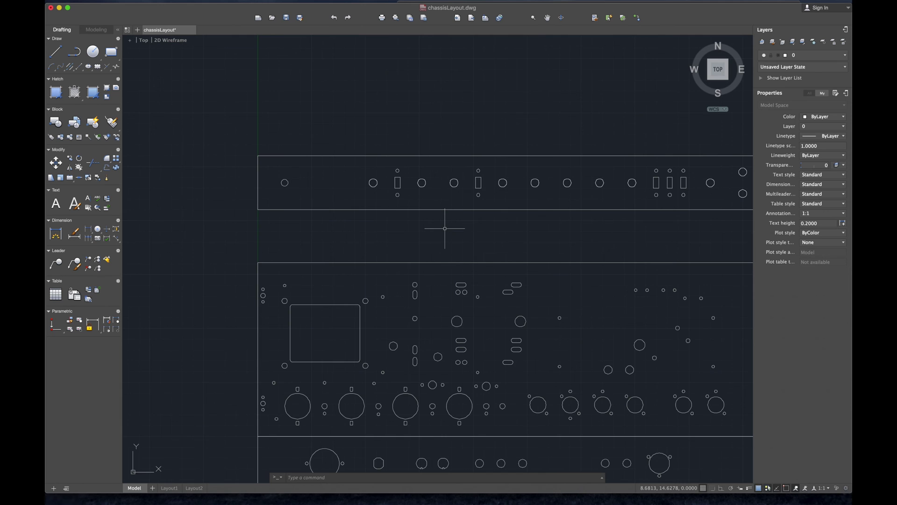
middle_drag(438, 217, 413, 186)
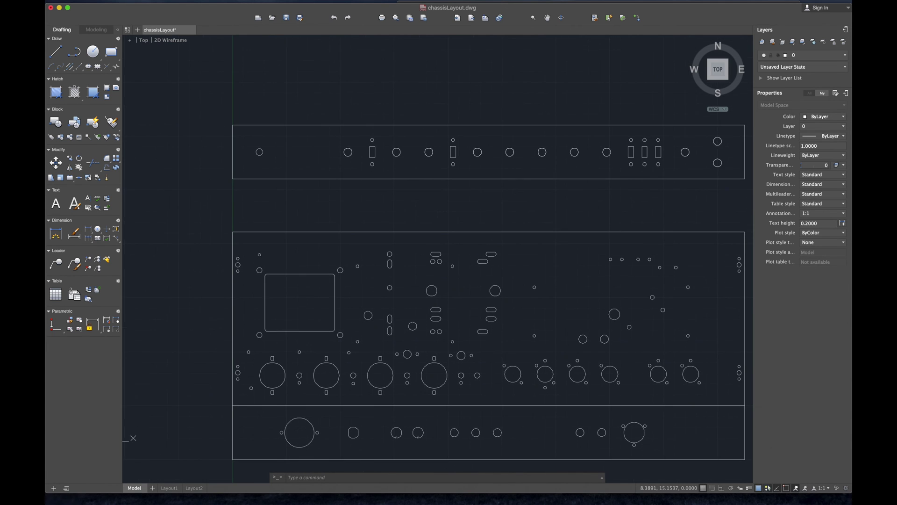
middle_drag(465, 203, 426, 151)
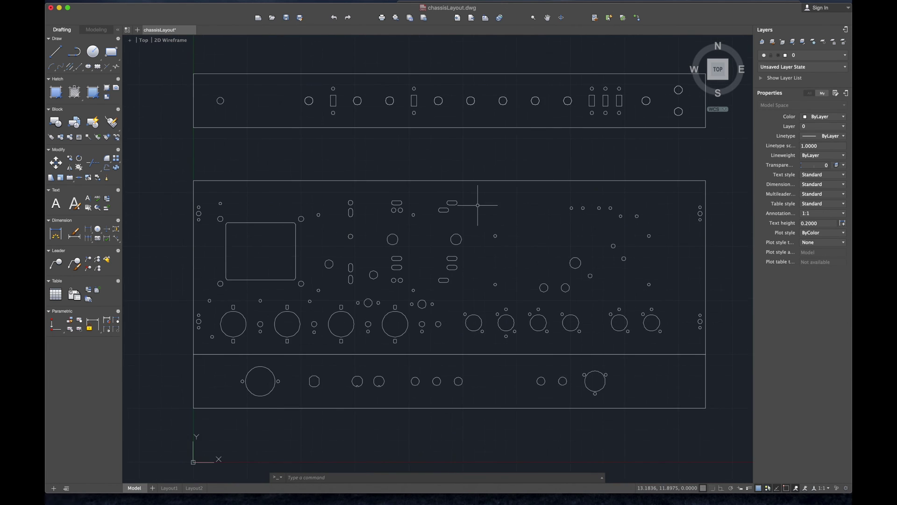
scroll(478, 205, down, 3)
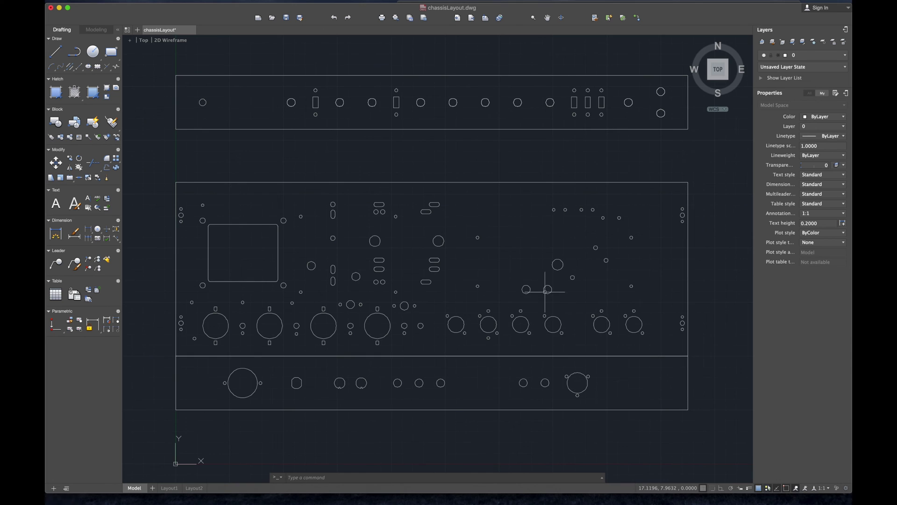
- Open the AutoCAD-Design folder with the chassisLayout files in the GitHub repository
click(487, 490)
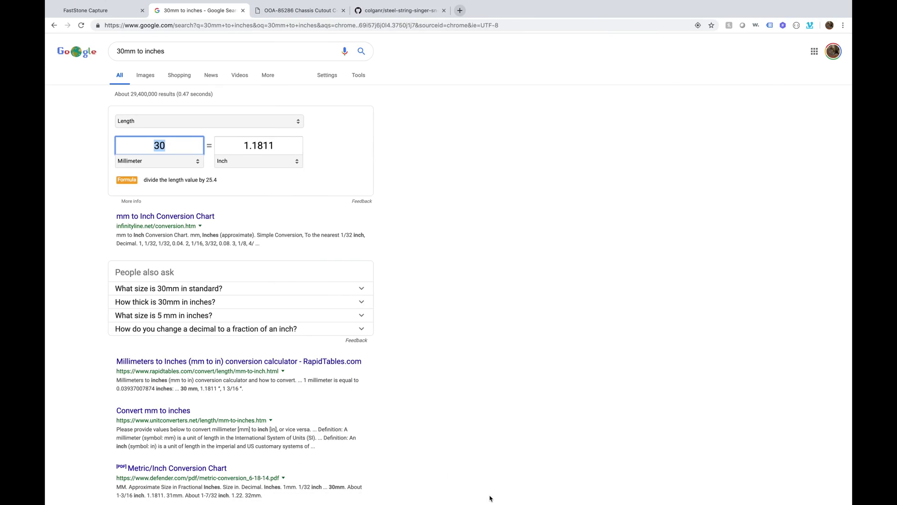
click(400, 11)
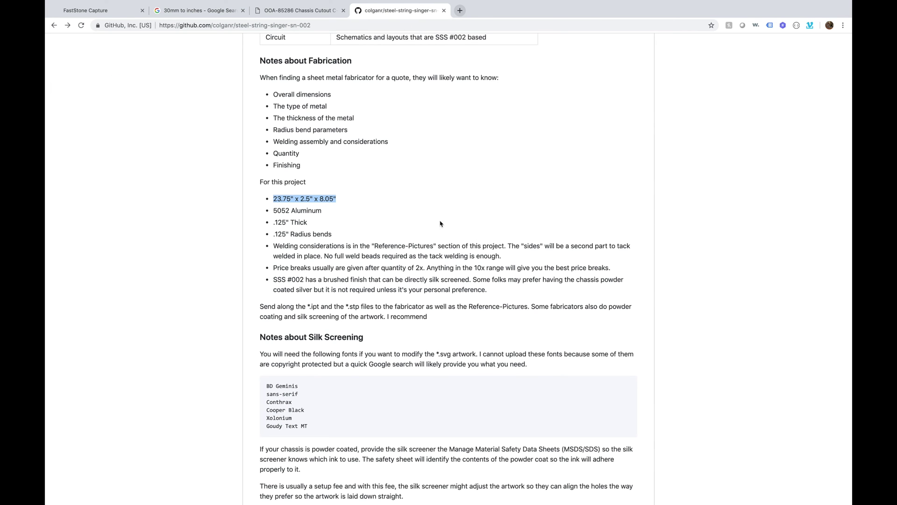
scroll(398, 247, up, 10)
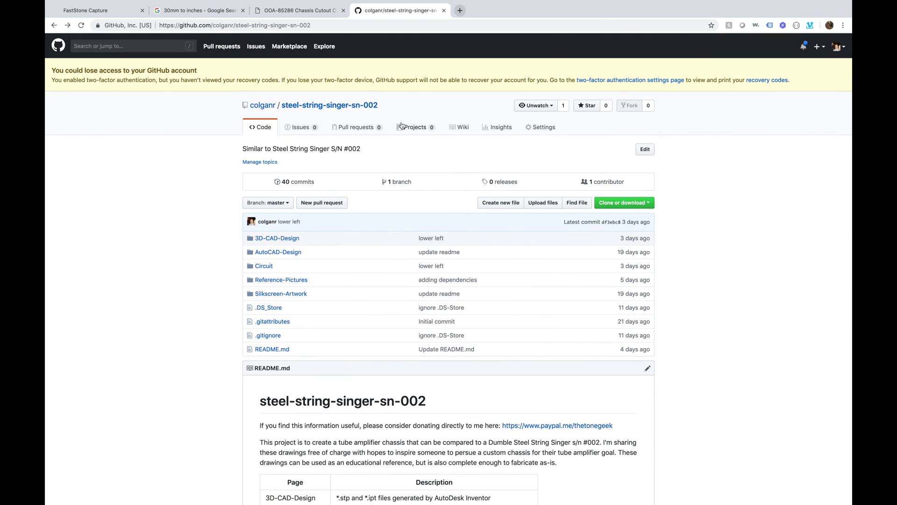
click(285, 255)
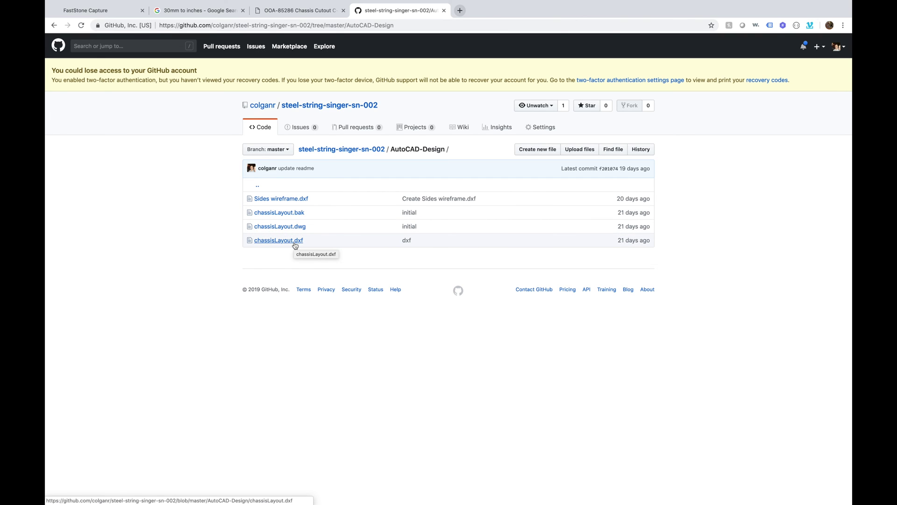
- Go back to the chassisLayout.dwg drawing in AutoCAD
mouse_move(486, 502)
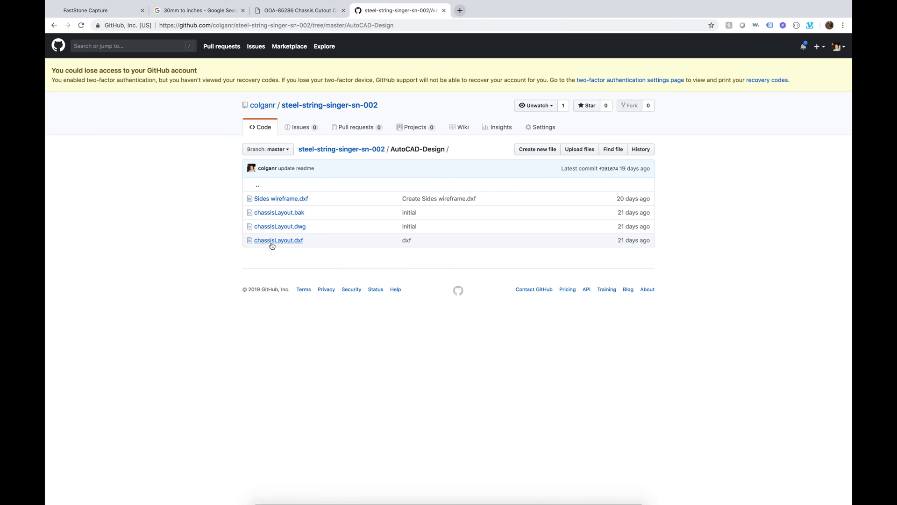
mouse_move(531, 503)
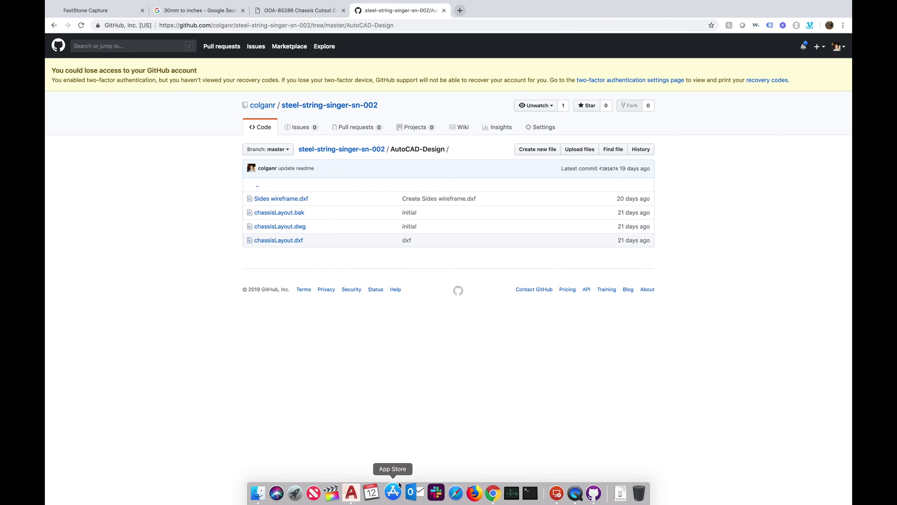
click(355, 492)
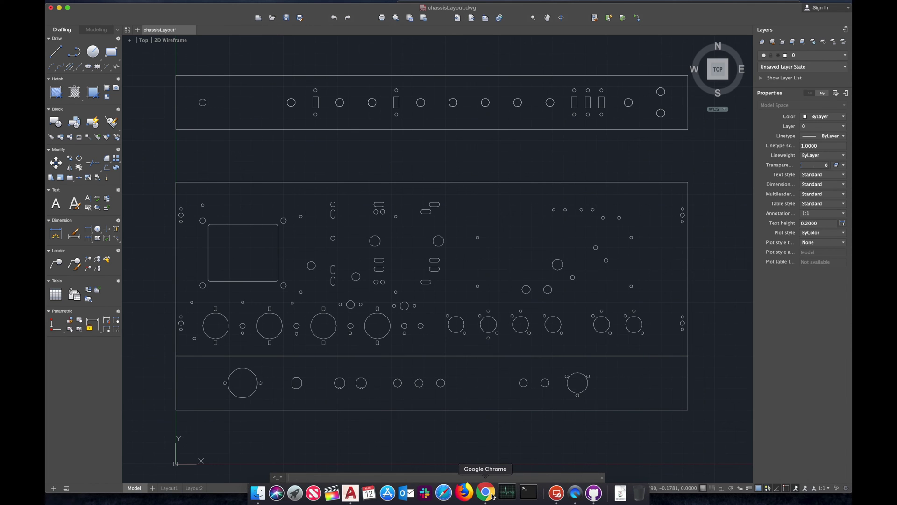
- Bring Inventor forward showing the SSS-002-Chassis-Assembly.iam 3D folded chassis
mouse_move(357, 501)
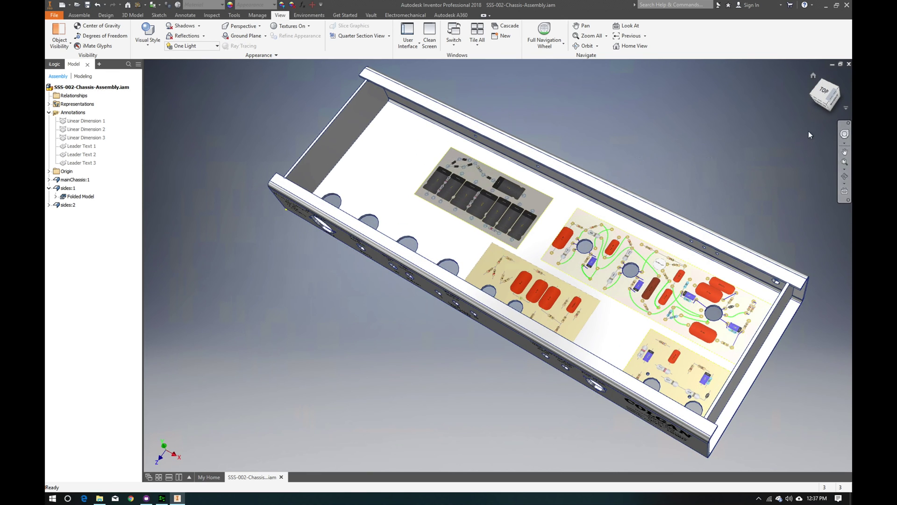
- View the chassis from the top, orbit to a tilted 3D view, then return to top
click(824, 104)
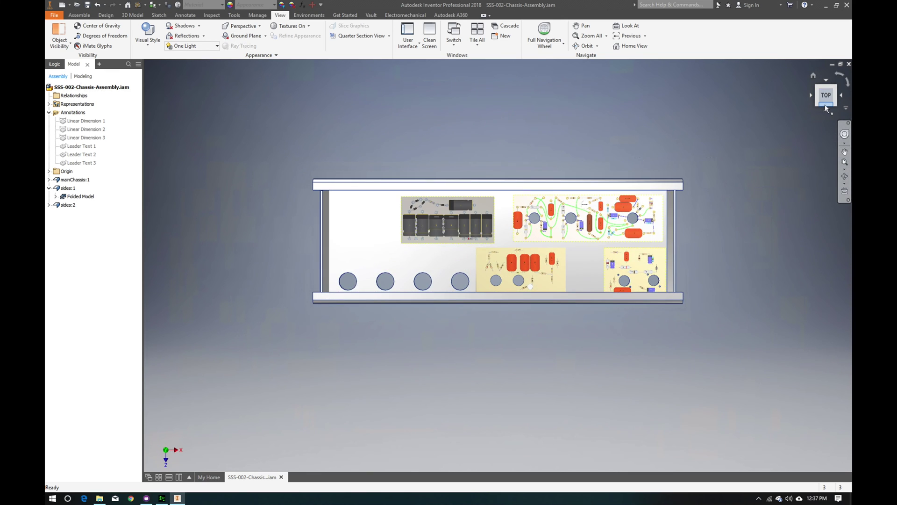
drag(826, 107, 808, 124)
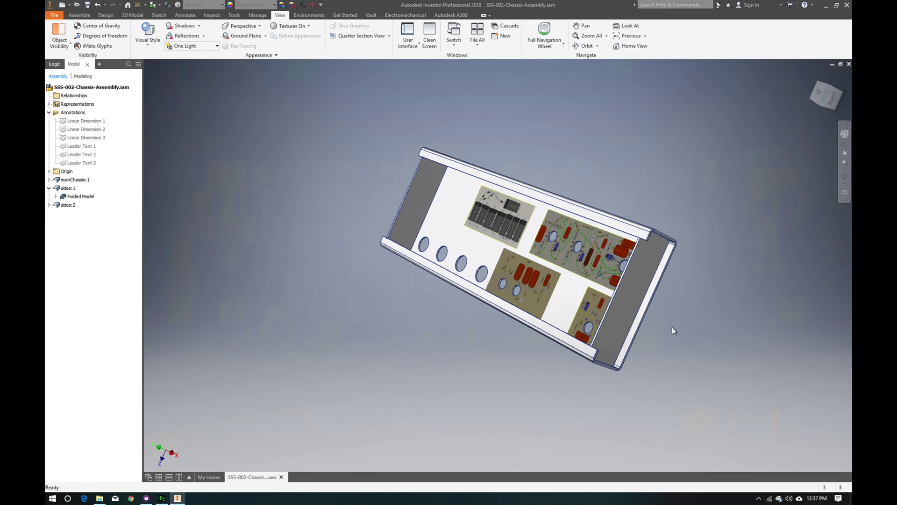
scroll(657, 294, up, 5)
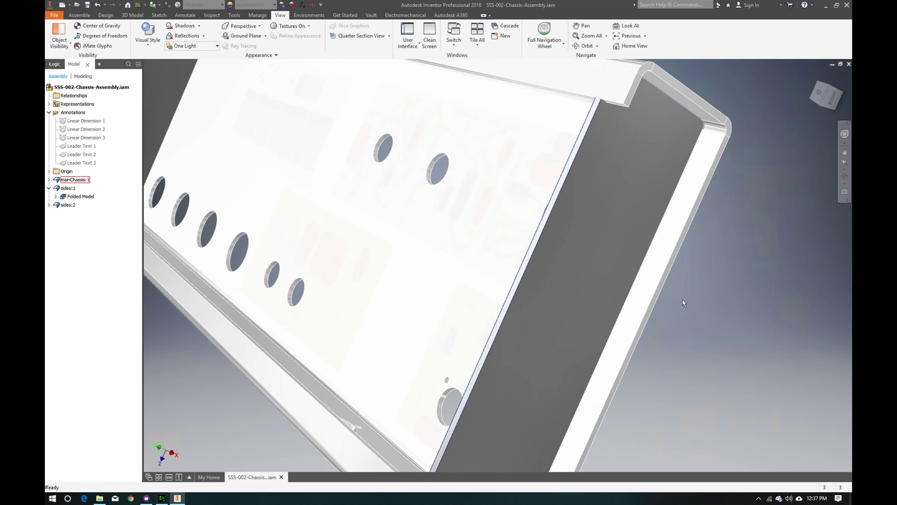
scroll(657, 294, up, 2)
scroll(601, 338, down, 5)
click(821, 95)
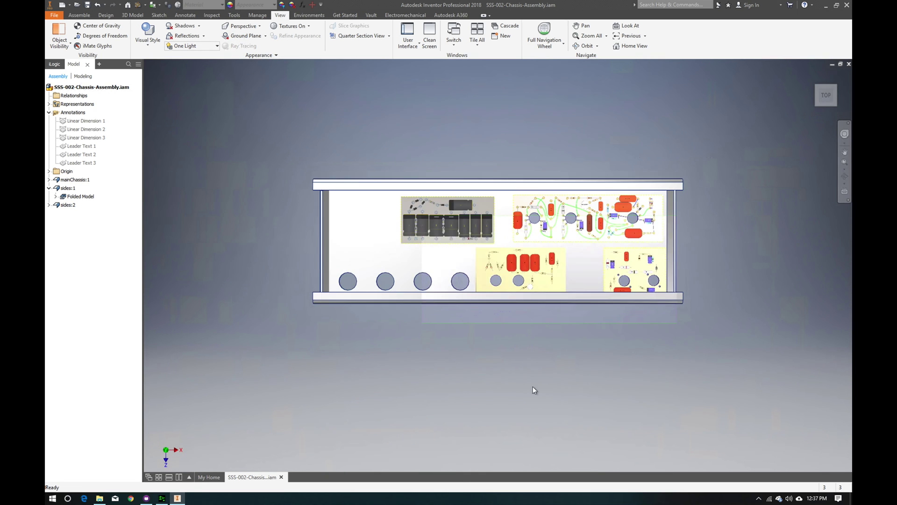
- Orbit to the front, rotate through right to back, zoom in, and tilt into the chassis
click(825, 82)
drag(825, 83, 726, 156)
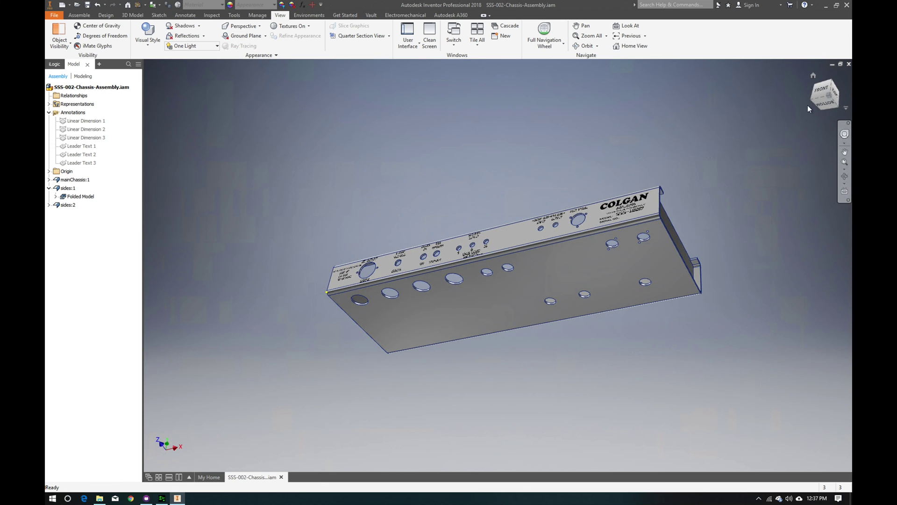
click(820, 93)
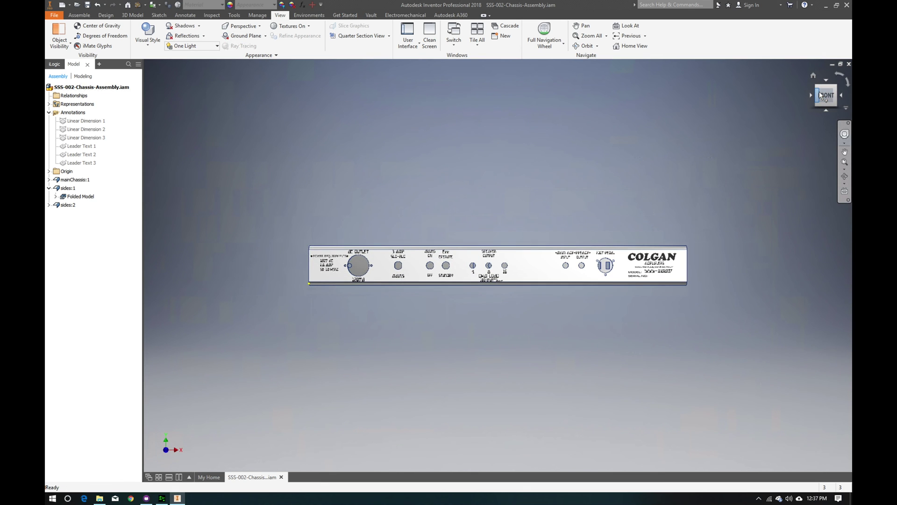
click(841, 96)
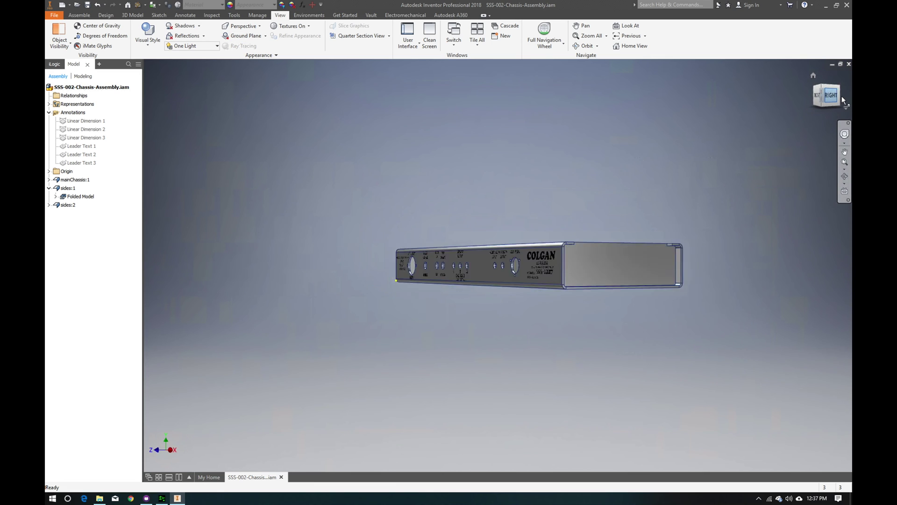
click(842, 96)
scroll(537, 261, up, 4)
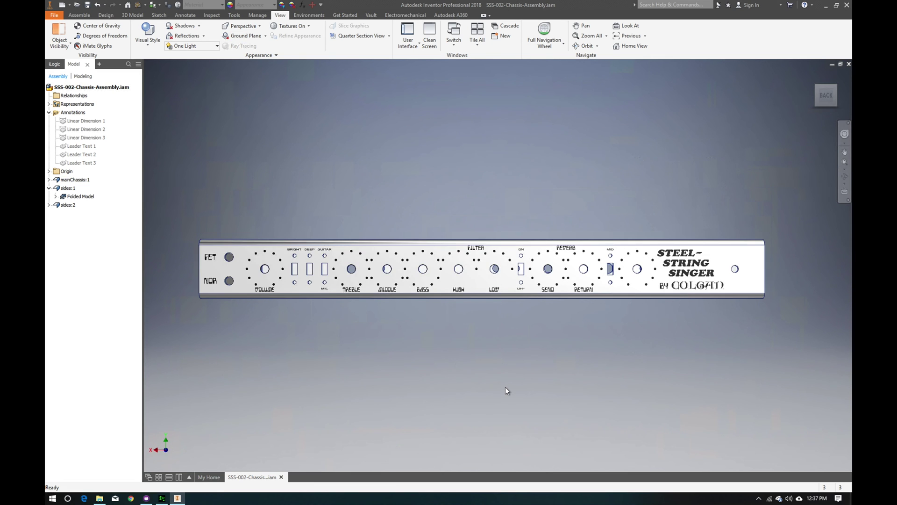
click(826, 90)
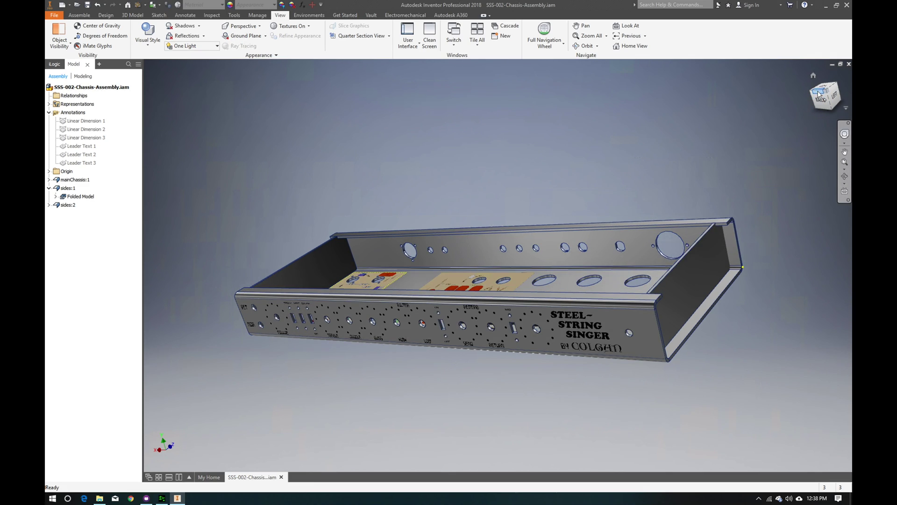
- Orbit the assembly from the back, oblique and underside angles, returning to the isometric Home view
click(819, 94)
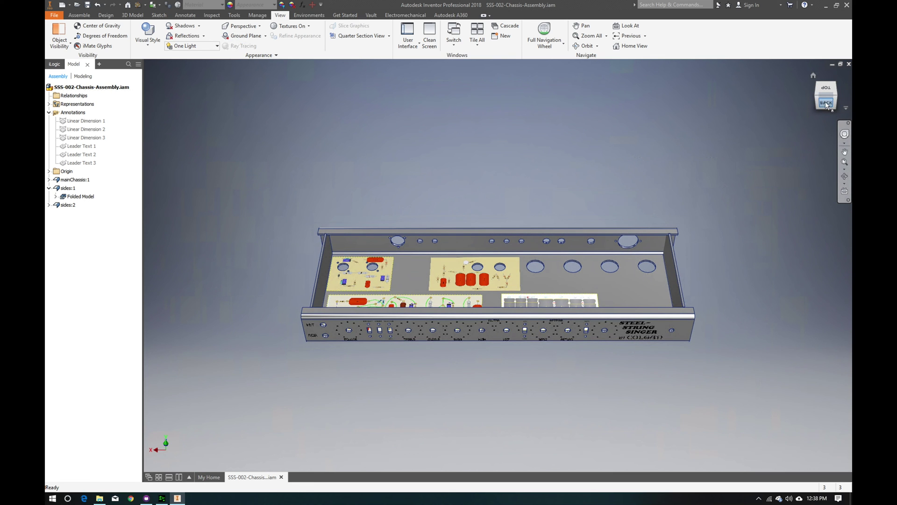
mouse_move(826, 105)
mouse_down()
mouse_move(823, 119)
mouse_move(792, 68)
mouse_up()
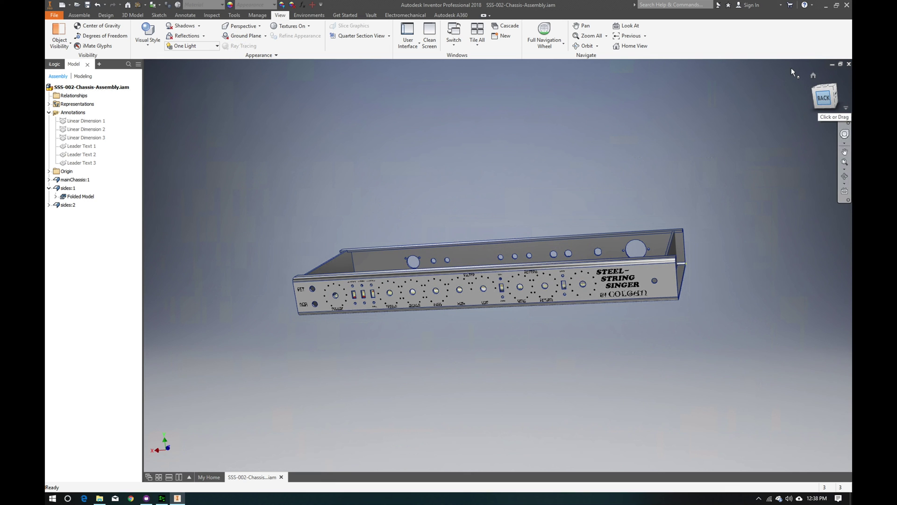
click(814, 76)
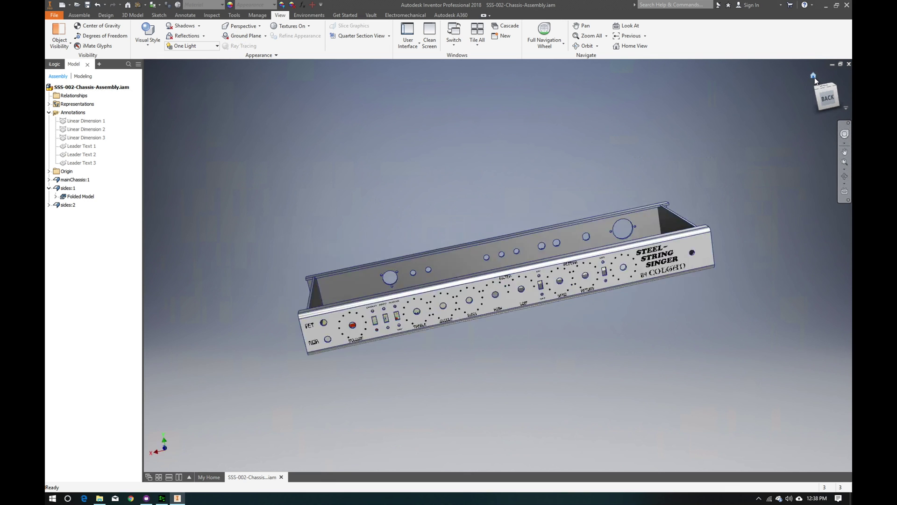
mouse_move(819, 102)
mouse_down()
mouse_move(816, 122)
mouse_move(811, 79)
mouse_move(686, 74)
mouse_up()
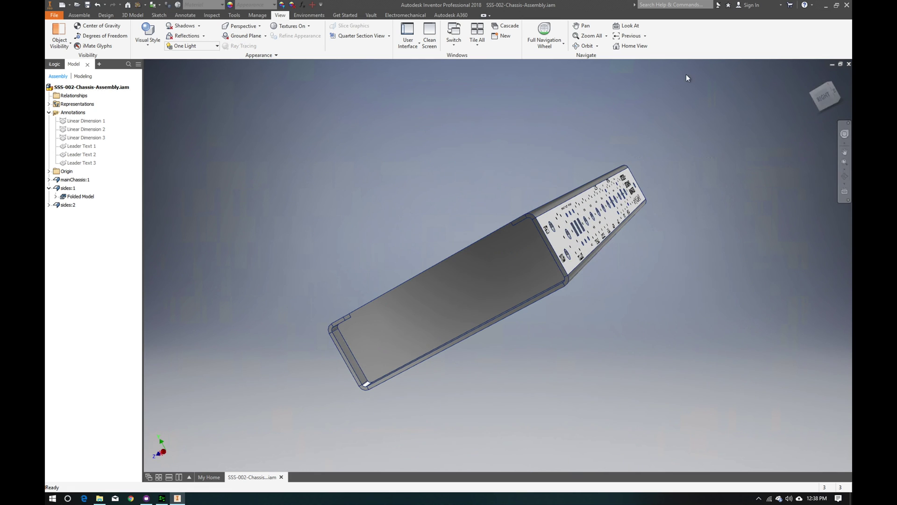
click(813, 76)
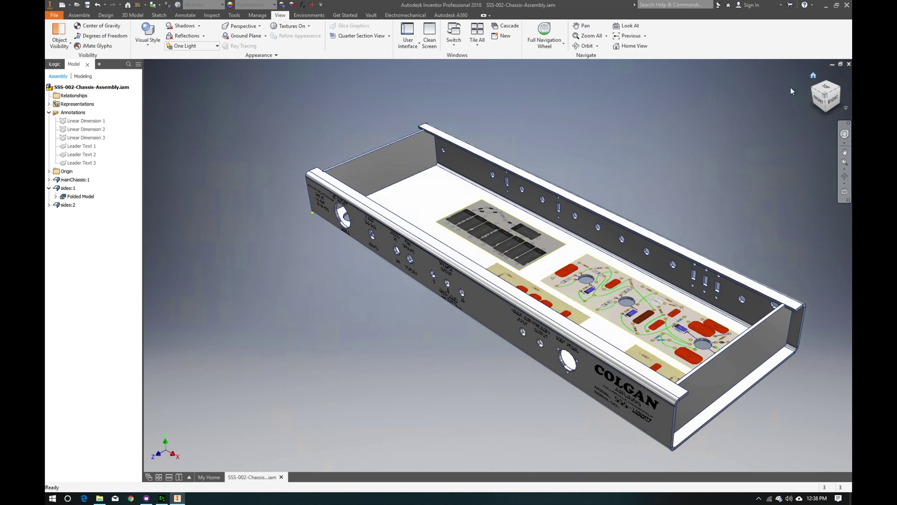
mouse_move(826, 108)
mouse_down()
mouse_move(816, 140)
mouse_move(824, 115)
mouse_move(784, 78)
mouse_up()
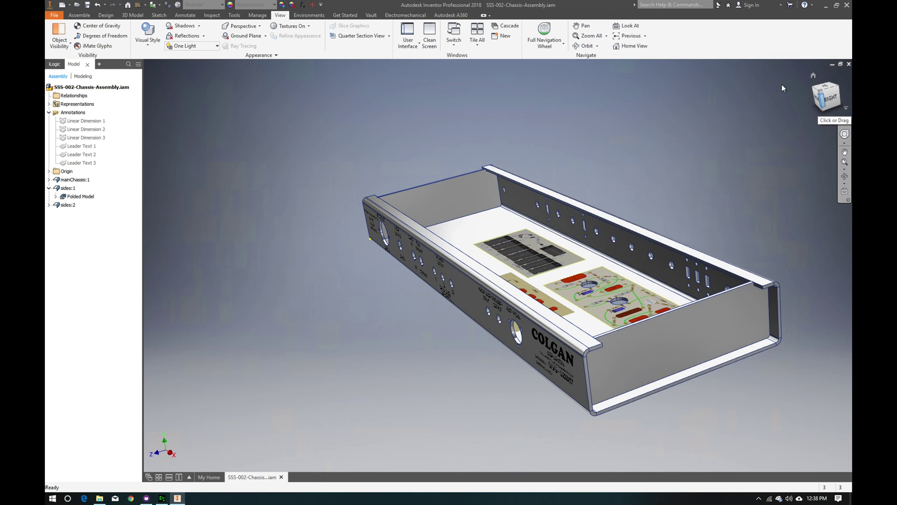